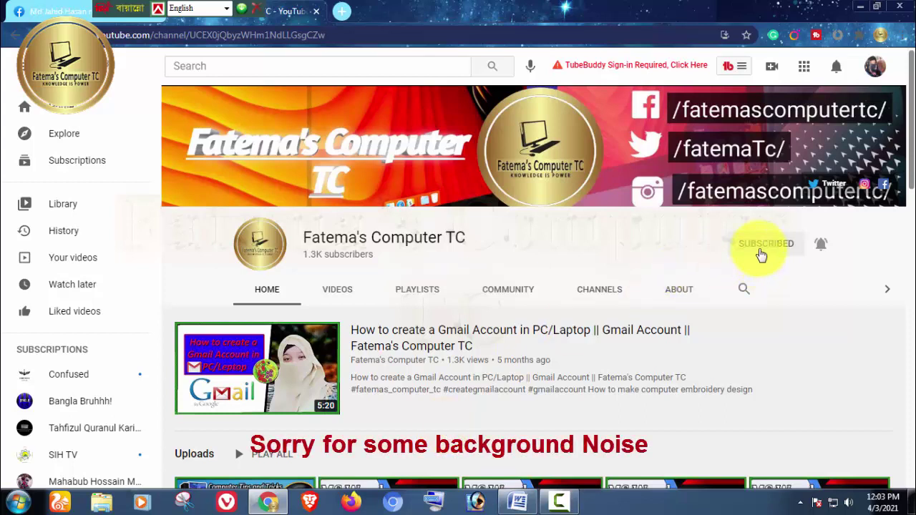
Open and close the channel's notification menu without changes, then scroll through the channel page.
{"action": "left_click", "coordinate": [820, 247]}
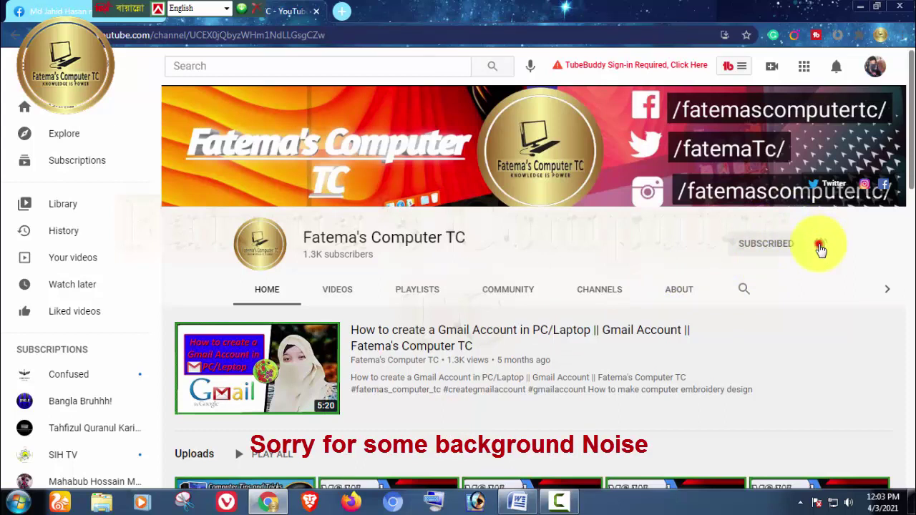
{"action": "left_click", "coordinate": [693, 264]}
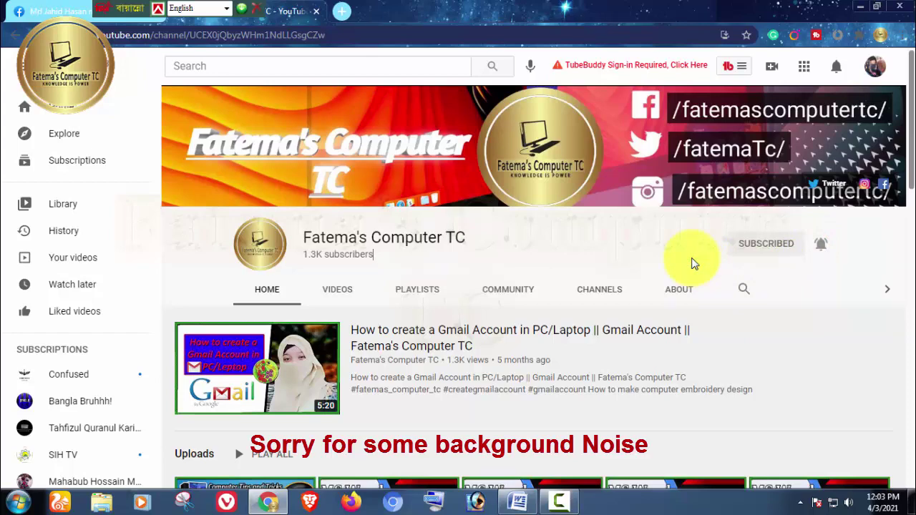
{"action": "scroll", "coordinate": [613, 361], "scroll_direction": "down", "scroll_amount": 1}
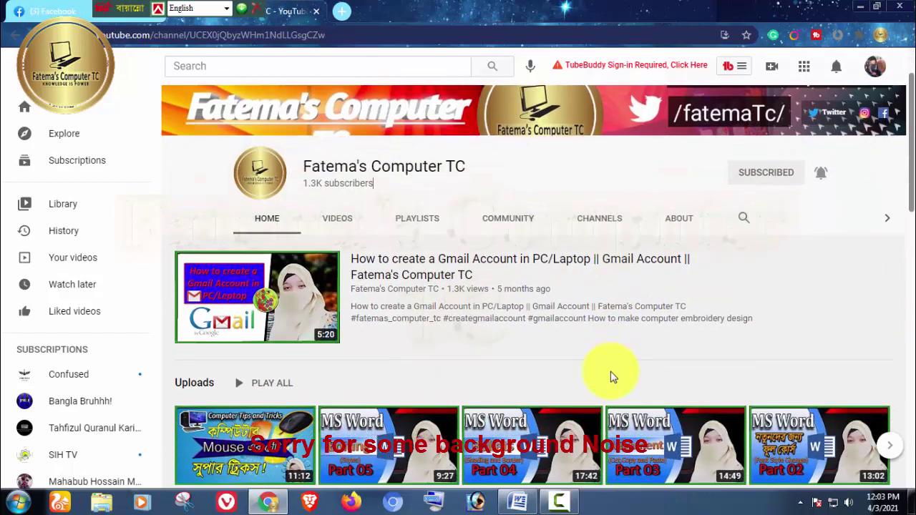
{"action": "scroll", "coordinate": [613, 378], "scroll_direction": "down", "scroll_amount": 3}
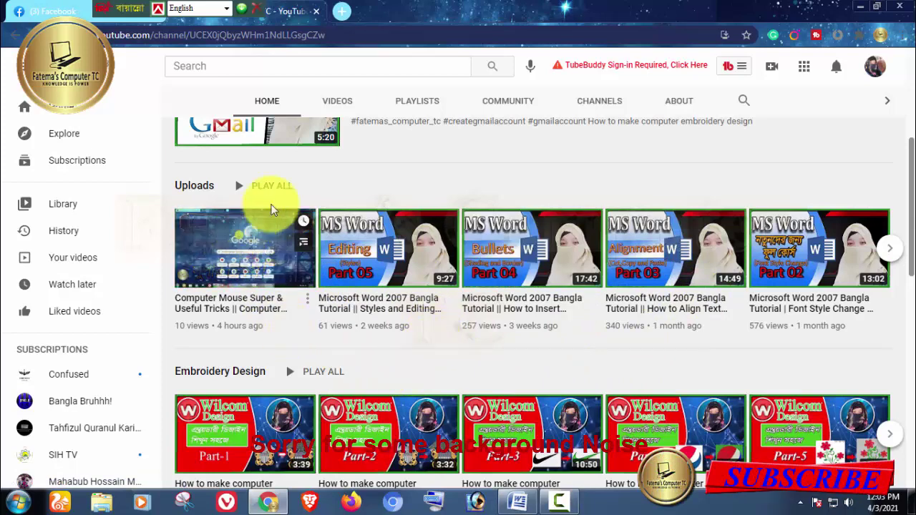
{"action": "scroll", "coordinate": [351, 194], "scroll_direction": "up", "scroll_amount": 2}
Browse the channel's Playlists tab, then minimize Chrome to reveal the desktop.
{"action": "left_click", "coordinate": [425, 158]}
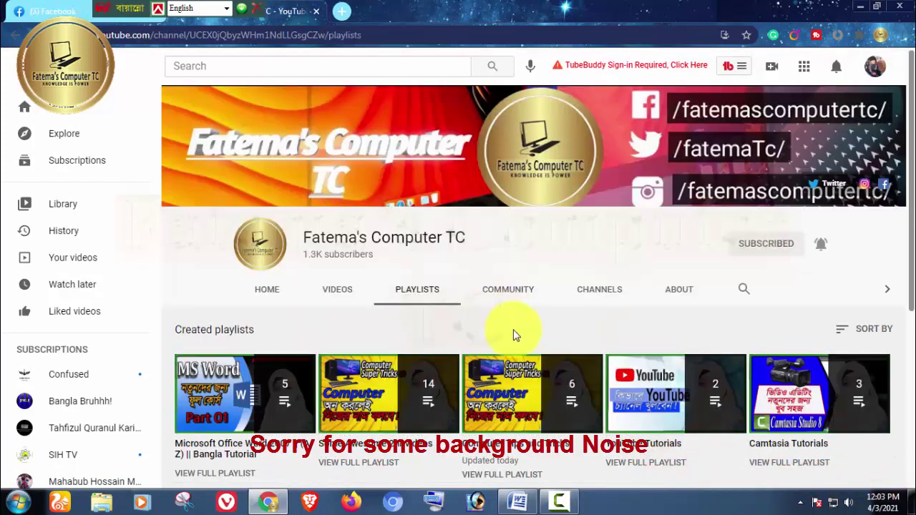
{"action": "scroll", "coordinate": [513, 335], "scroll_direction": "down", "scroll_amount": 2}
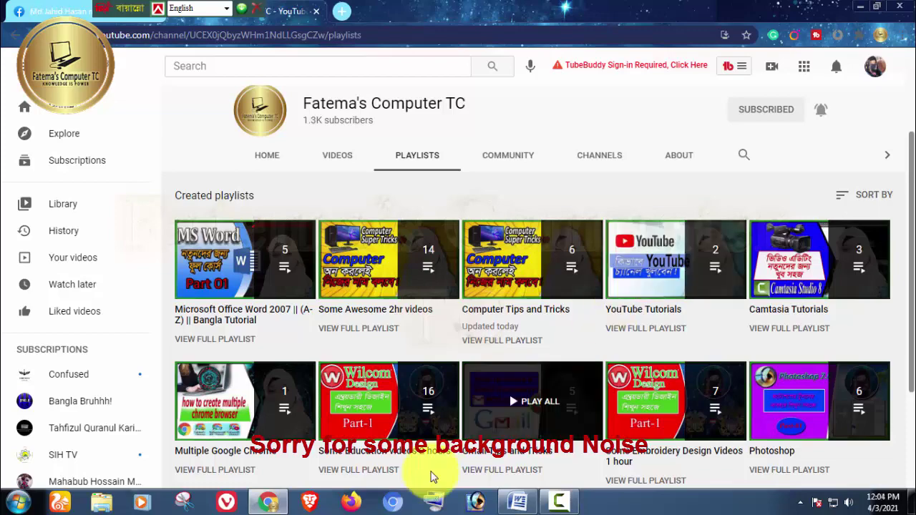
{"action": "left_click", "coordinate": [268, 501]}
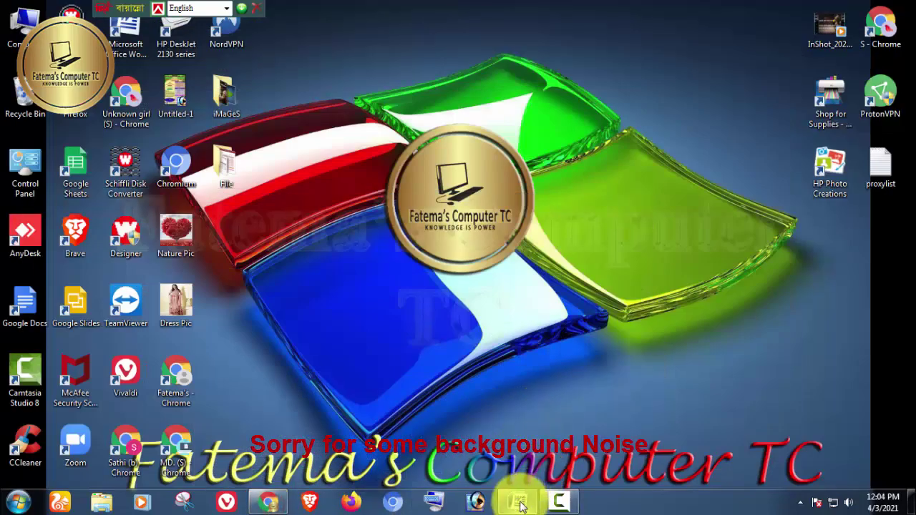
Restore the Word letter and place the cursor after 'Sincerely,' with the Insert tab showing.
{"action": "left_click", "coordinate": [517, 500]}
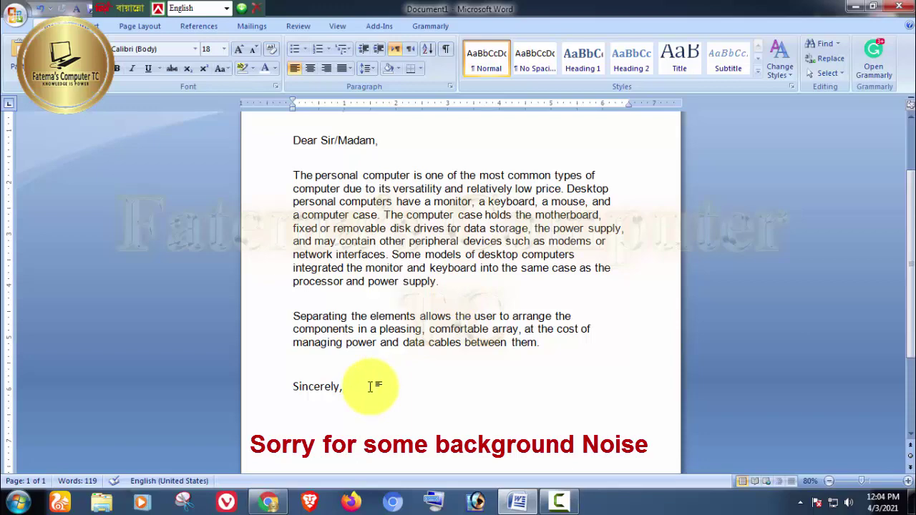
{"action": "scroll", "coordinate": [372, 383], "scroll_direction": "up", "scroll_amount": 1}
{"action": "scroll", "coordinate": [375, 382], "scroll_direction": "up", "scroll_amount": 1}
{"action": "scroll", "coordinate": [374, 382], "scroll_direction": "up", "scroll_amount": 2}
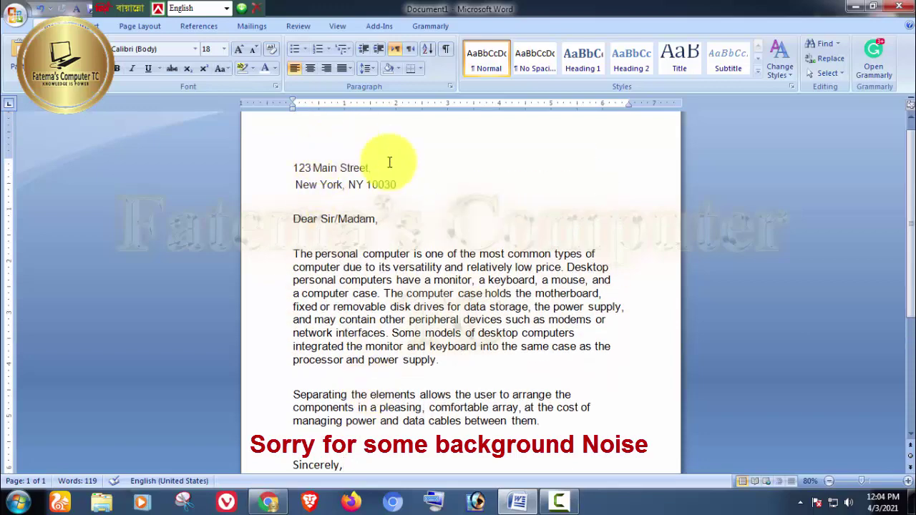
{"action": "scroll", "coordinate": [351, 166], "scroll_direction": "down", "scroll_amount": 1}
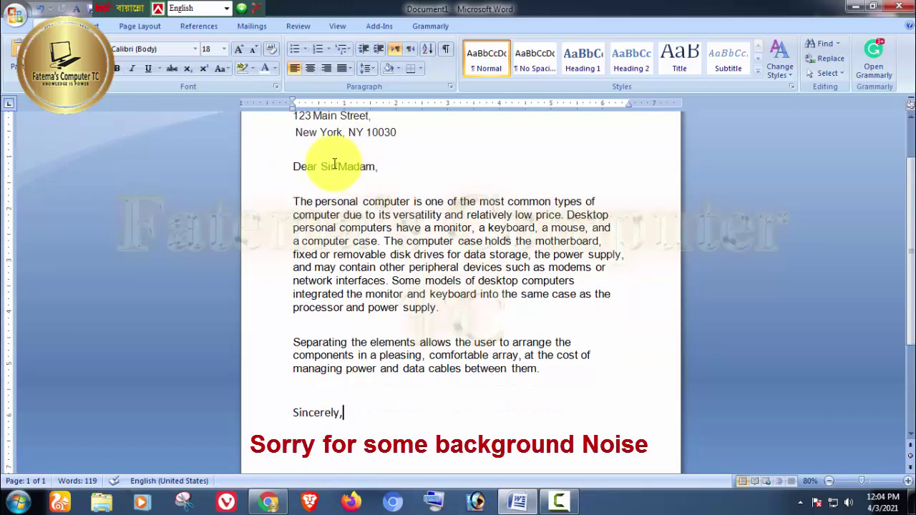
{"action": "scroll", "coordinate": [344, 168], "scroll_direction": "down", "scroll_amount": 1}
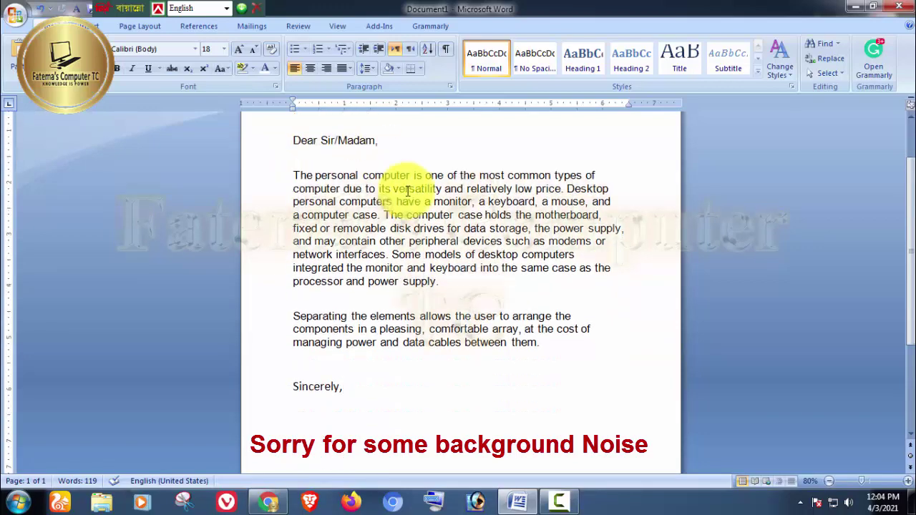
{"action": "left_click", "coordinate": [348, 386]}
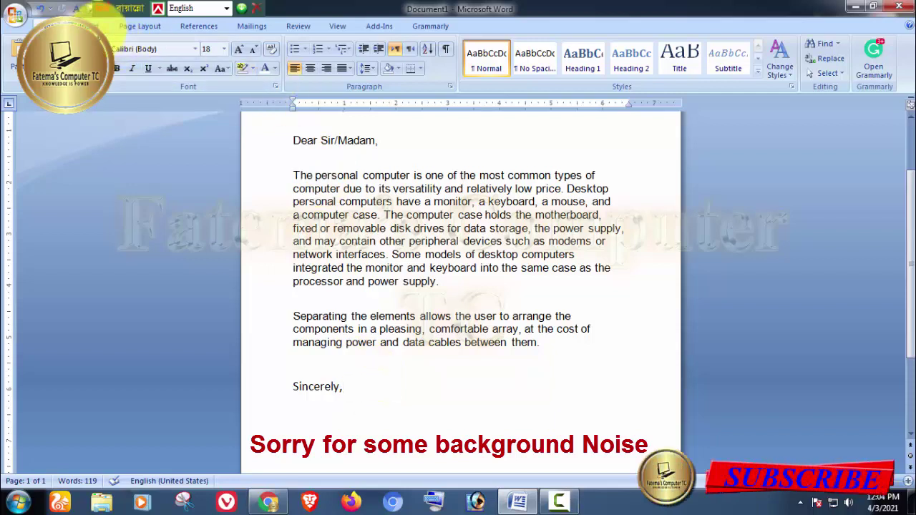
{"action": "left_click", "coordinate": [93, 26]}
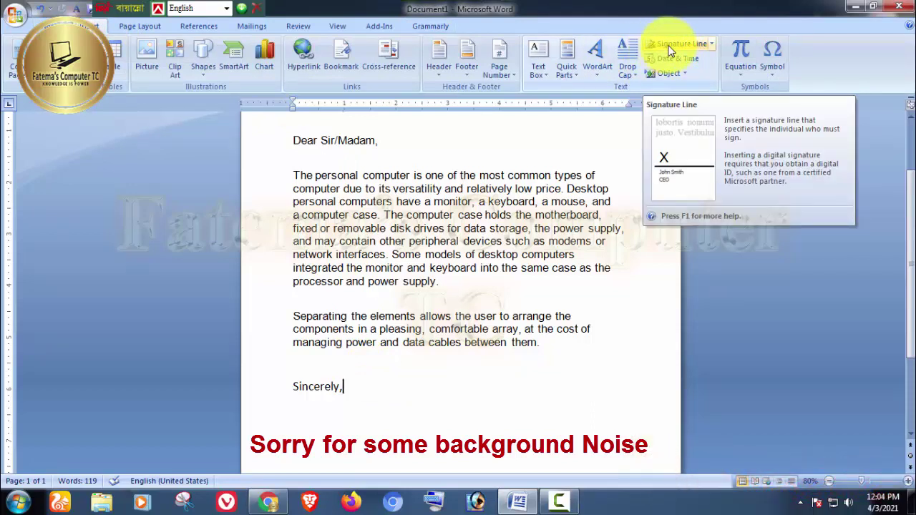
Insert a Microsoft Office Signature Line filled with the suggested signer's name and e-mail address.
{"action": "left_click", "coordinate": [708, 44]}
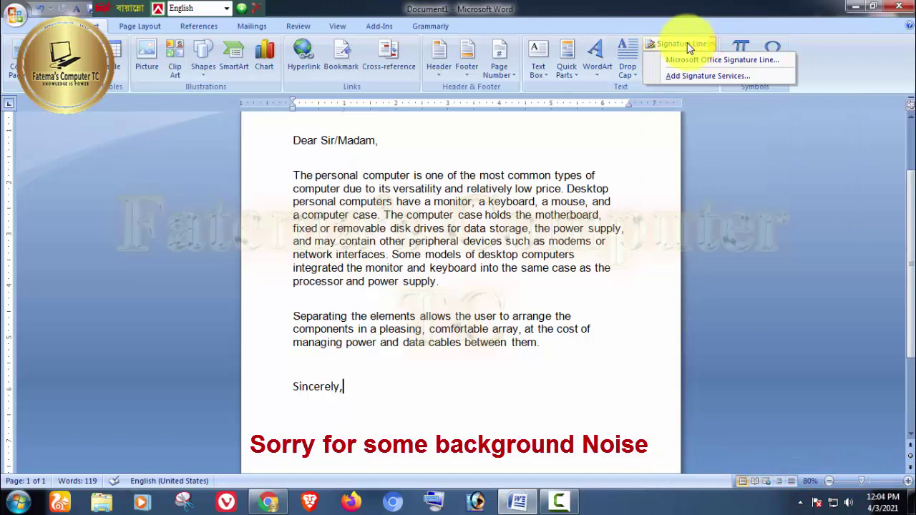
{"action": "left_click", "coordinate": [691, 60]}
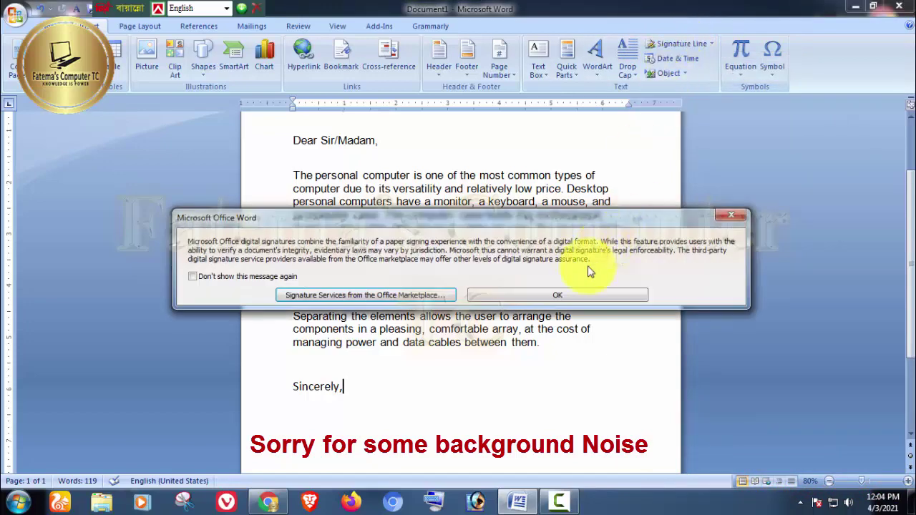
{"action": "left_click", "coordinate": [575, 300]}
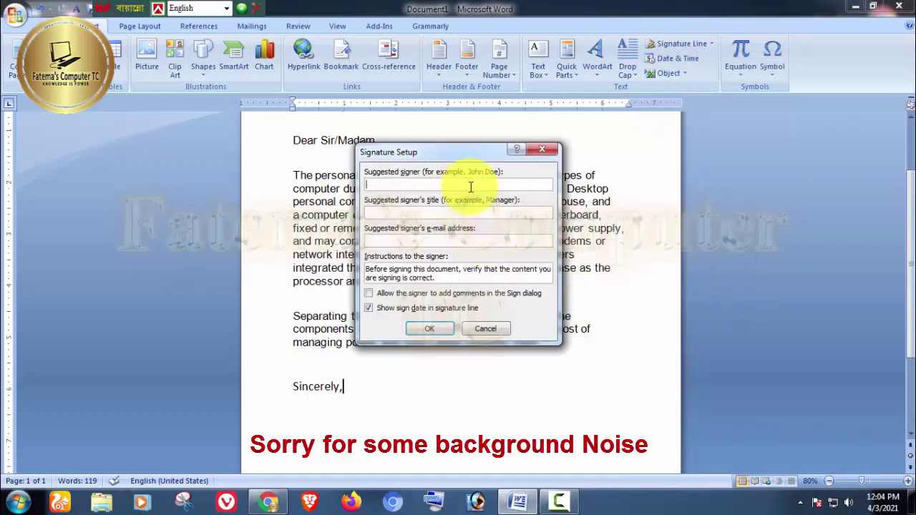
{"action": "left_click", "coordinate": [469, 186]}
{"action": "left_click", "coordinate": [495, 213]}
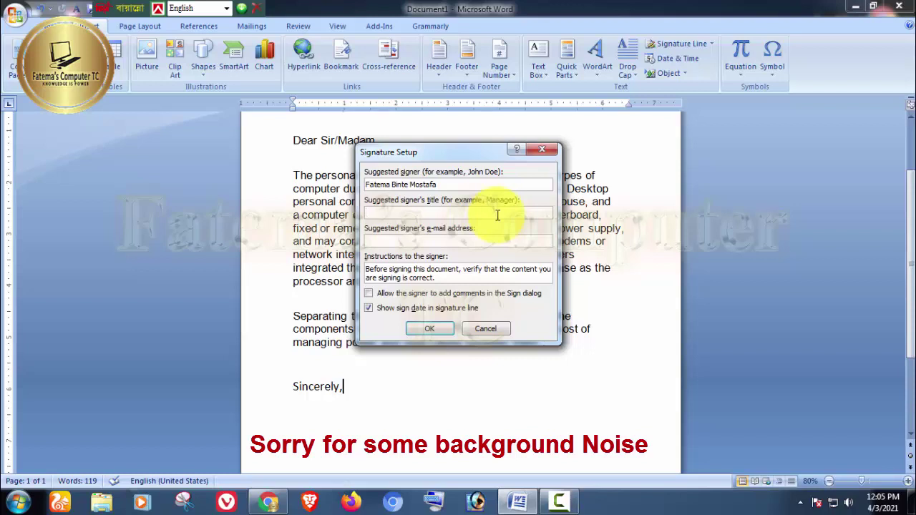
{"action": "left_click", "coordinate": [502, 238]}
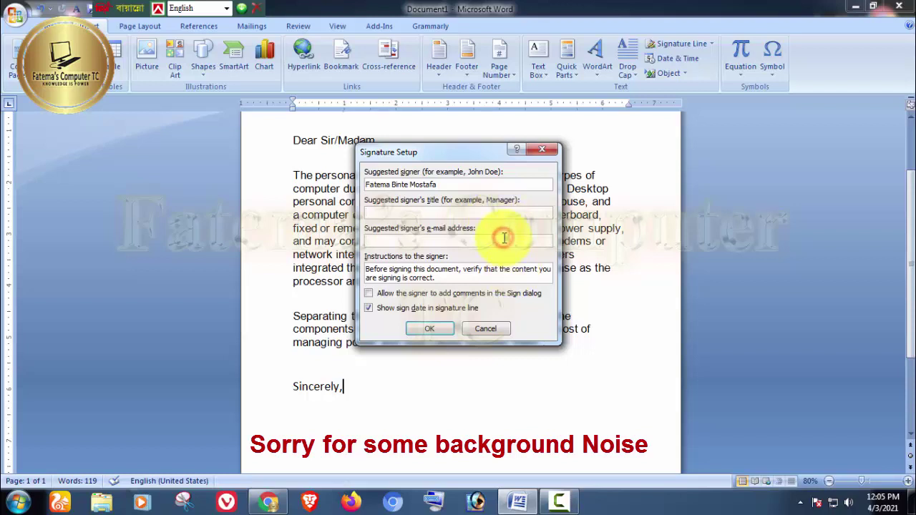
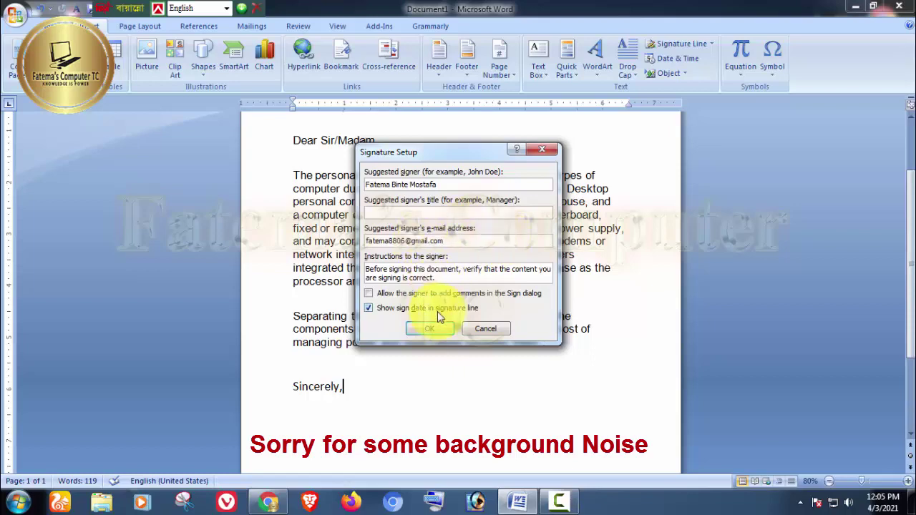
{"action": "left_click", "coordinate": [433, 329]}
{"action": "scroll", "coordinate": [427, 333], "scroll_direction": "down", "scroll_amount": 1}
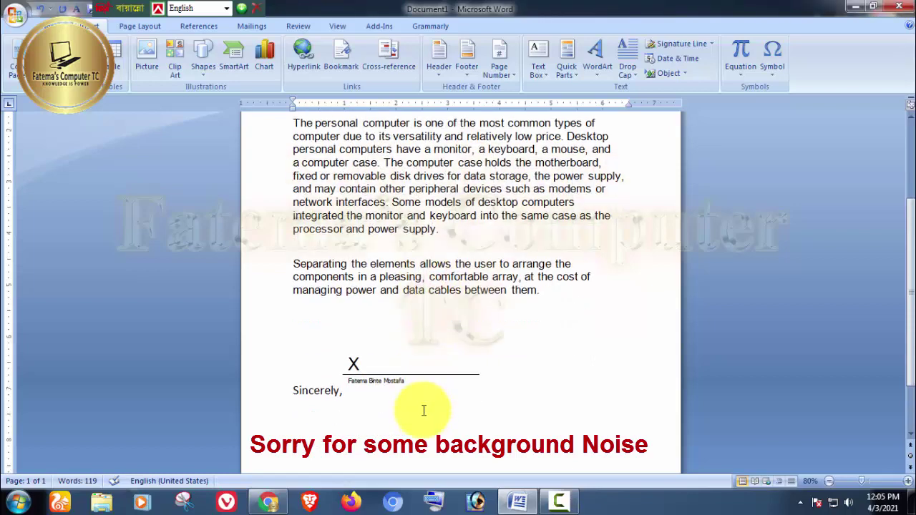
Select and resize the signature line, then undo twice to remove it from the letter.
{"action": "left_click", "coordinate": [355, 365]}
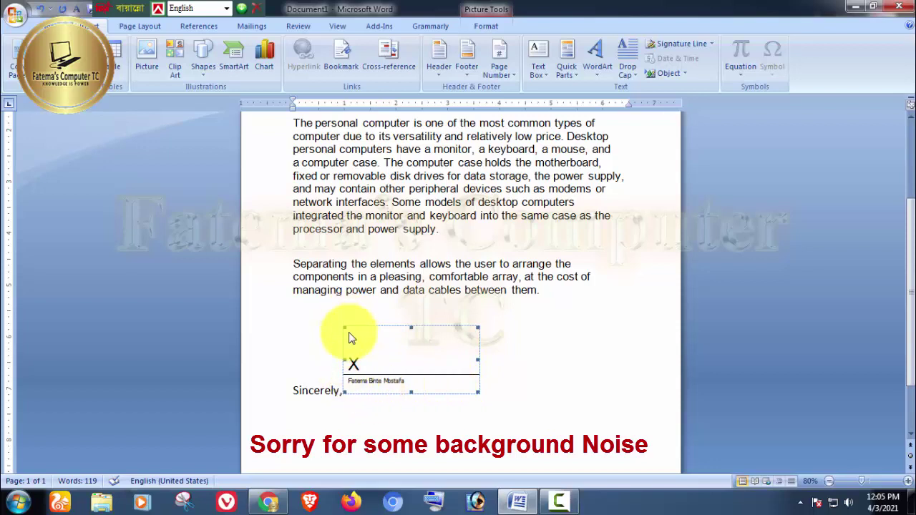
{"action": "mouse_move", "coordinate": [343, 327]}
{"action": "left_mouse_down"}
{"action": "mouse_move", "coordinate": [343, 351]}
{"action": "mouse_move", "coordinate": [356, 337]}
{"action": "left_mouse_up"}
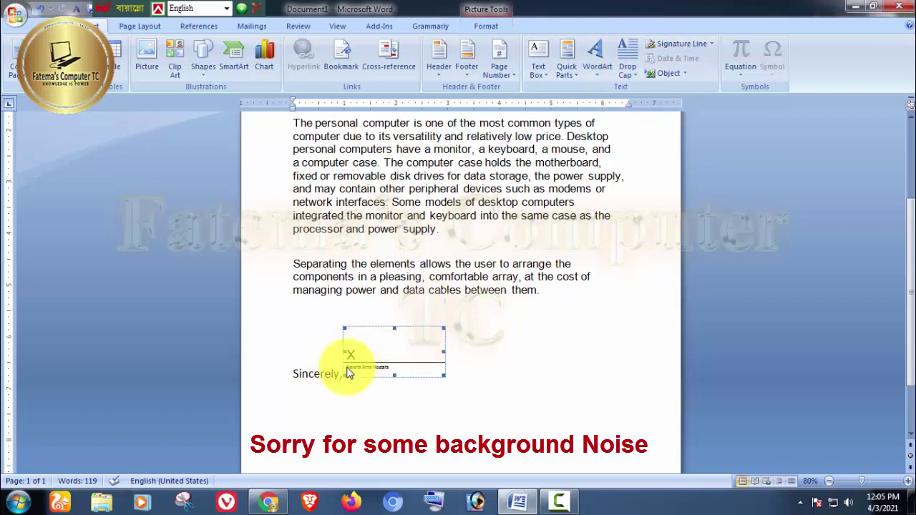
{"action": "left_click", "coordinate": [423, 382]}
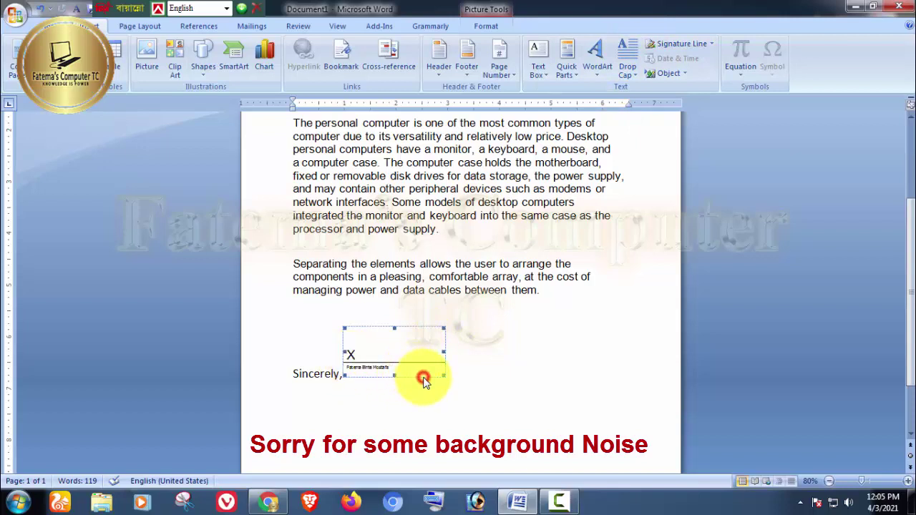
{"action": "left_click", "coordinate": [440, 374]}
{"action": "left_click", "coordinate": [434, 368]}
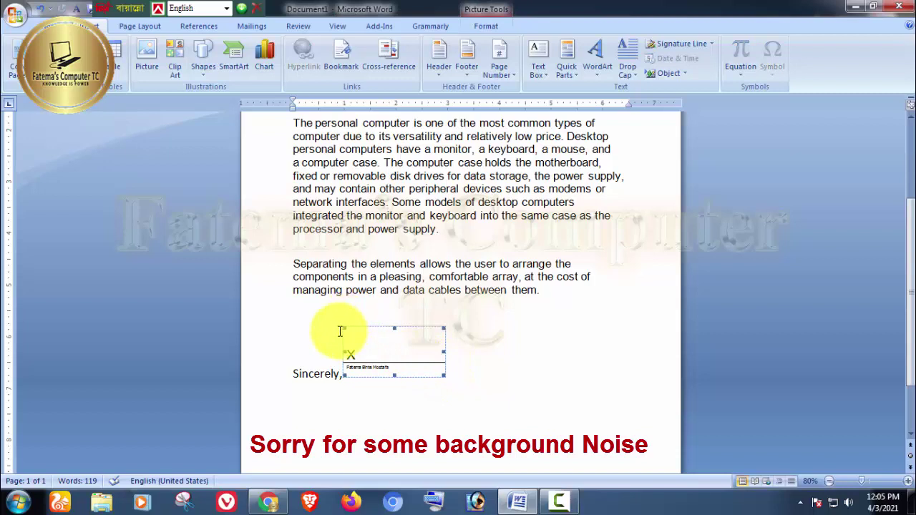
{"action": "left_click", "coordinate": [44, 9]}
{"action": "left_click", "coordinate": [44, 9]}
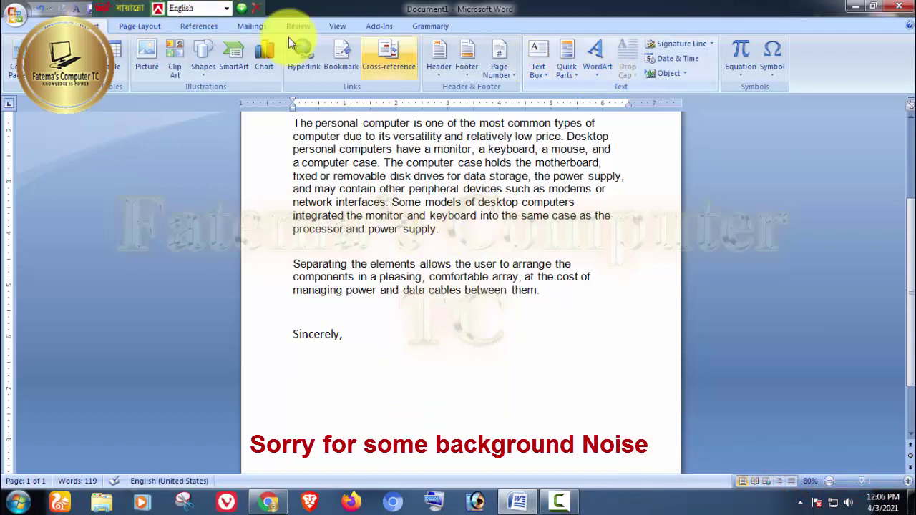
Browse the Quick Parts and Text Box galleries, then insert a 1x2 table below 'Sincerely,'.
{"action": "left_click", "coordinate": [570, 81]}
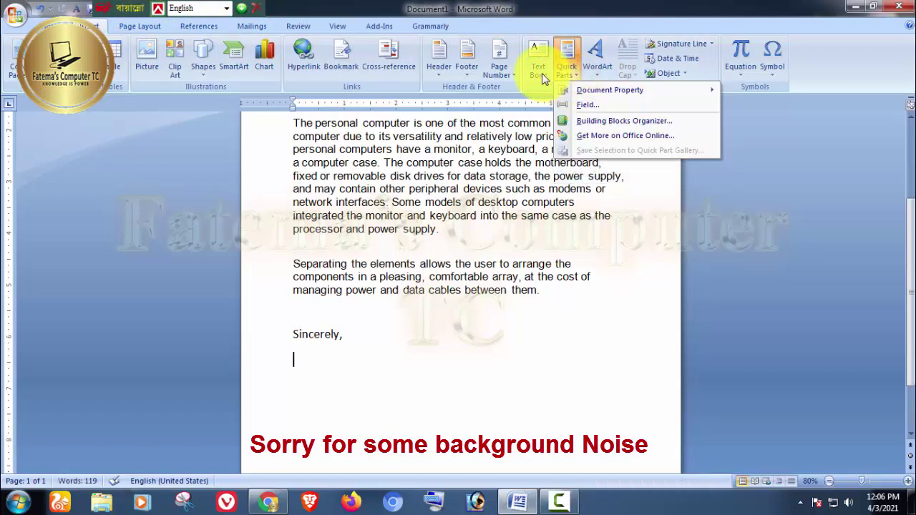
{"action": "left_click", "coordinate": [540, 74]}
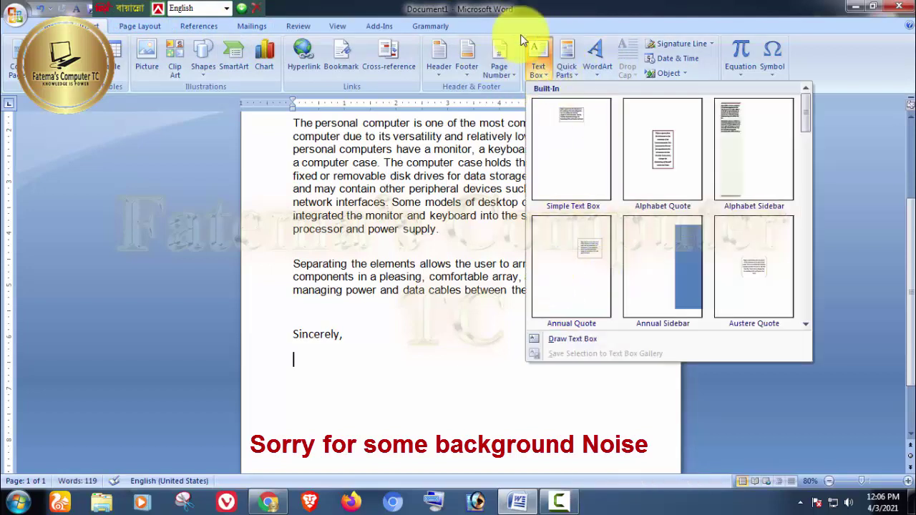
{"action": "left_click", "coordinate": [296, 362]}
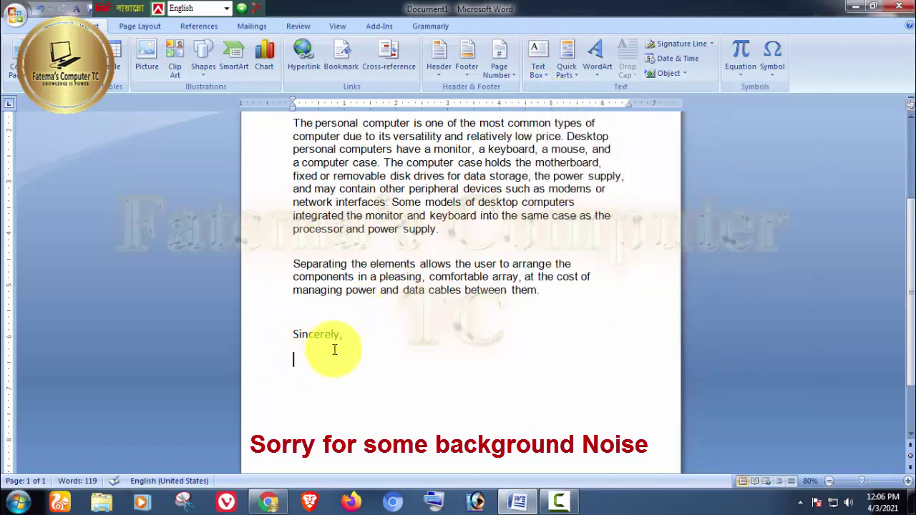
{"action": "left_click", "coordinate": [113, 70]}
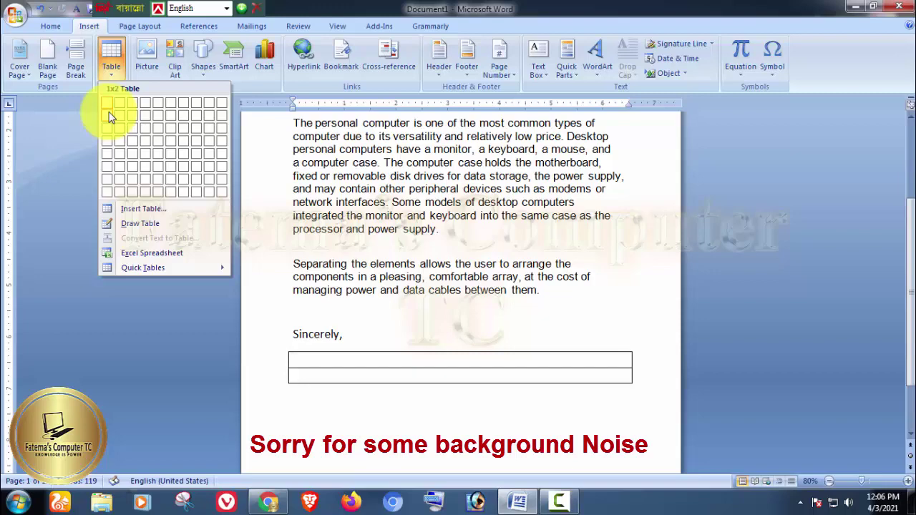
{"action": "left_click", "coordinate": [111, 119]}
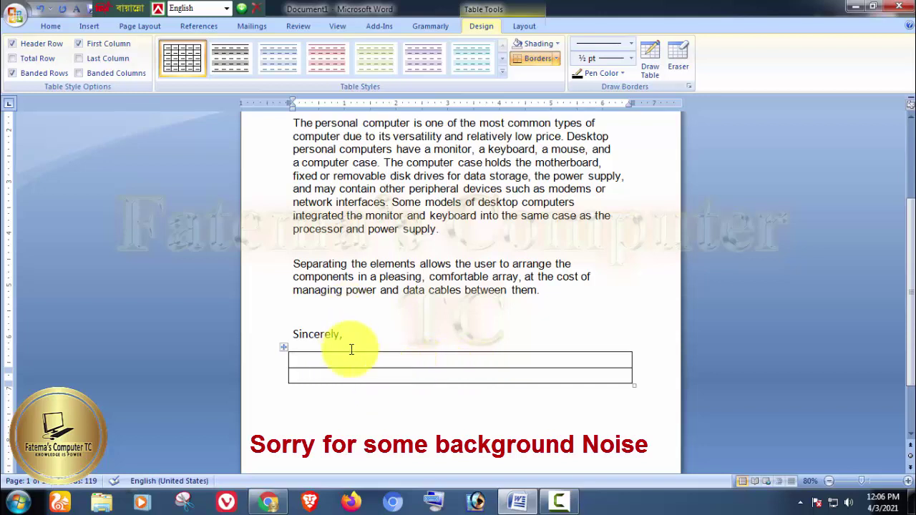
Type the signer's full name, company name and e-mail address on three lines in the second row.
{"action": "left_click", "coordinate": [306, 375]}
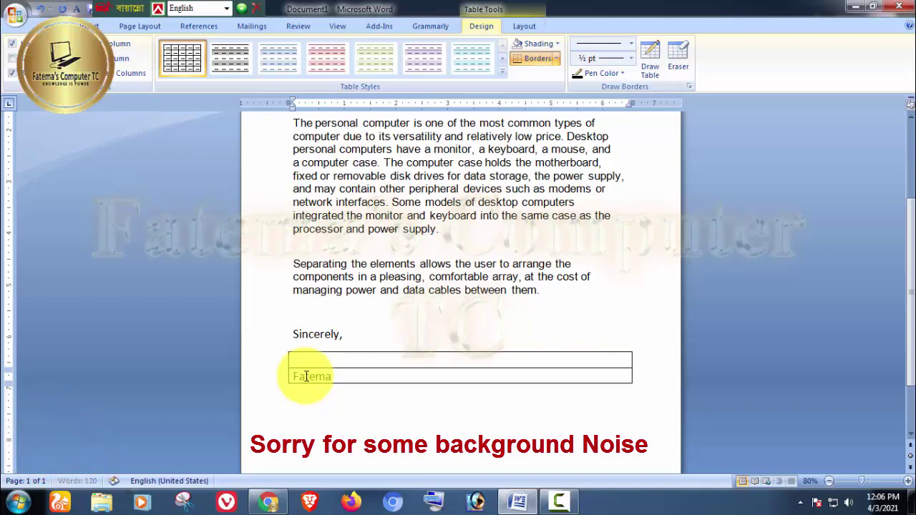
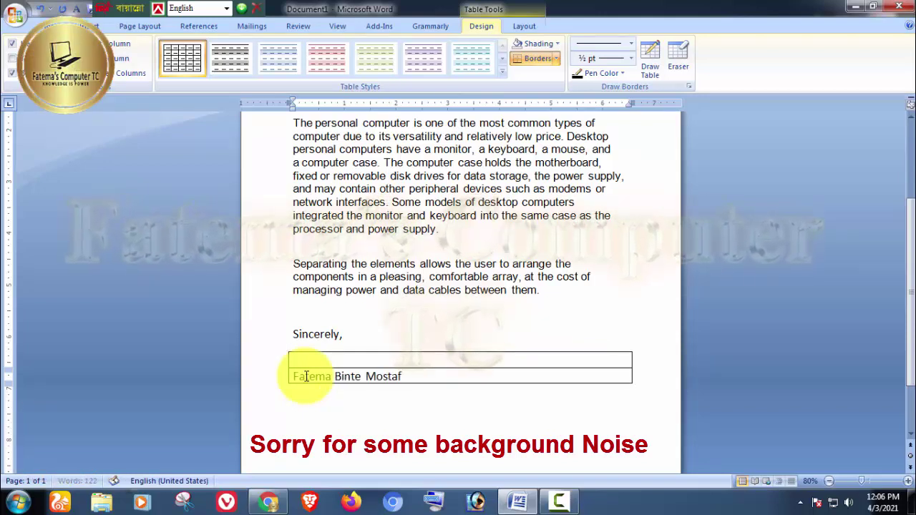
{"action": "key", "text": "Return"}
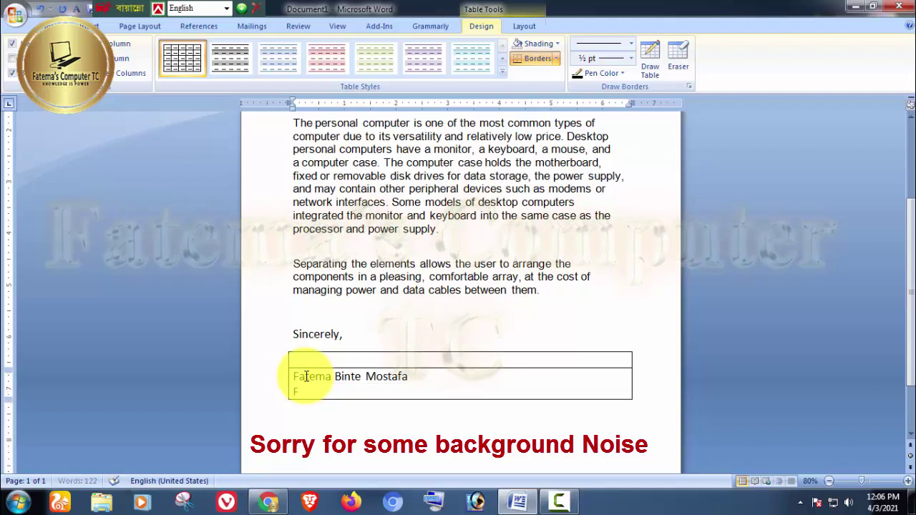
{"action": "type", "text": "Fatema's Co"}
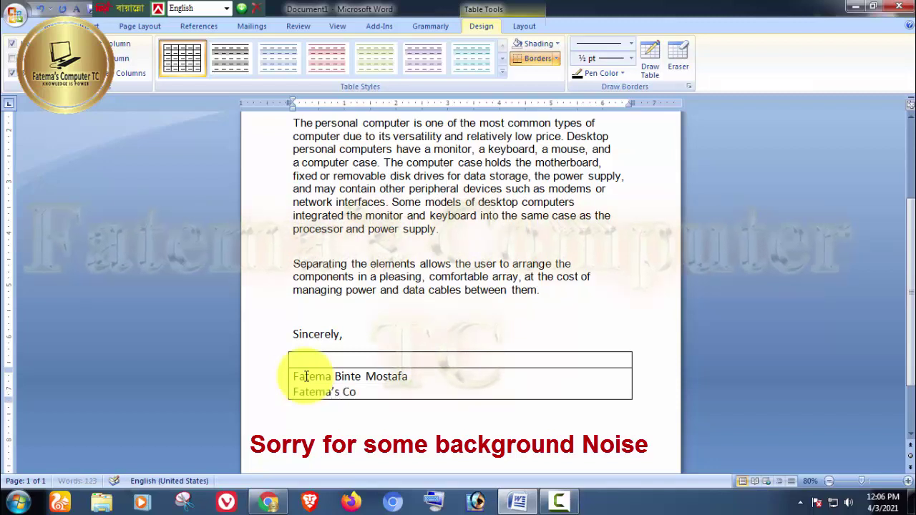
{"action": "type", "text": "mputer TC"}
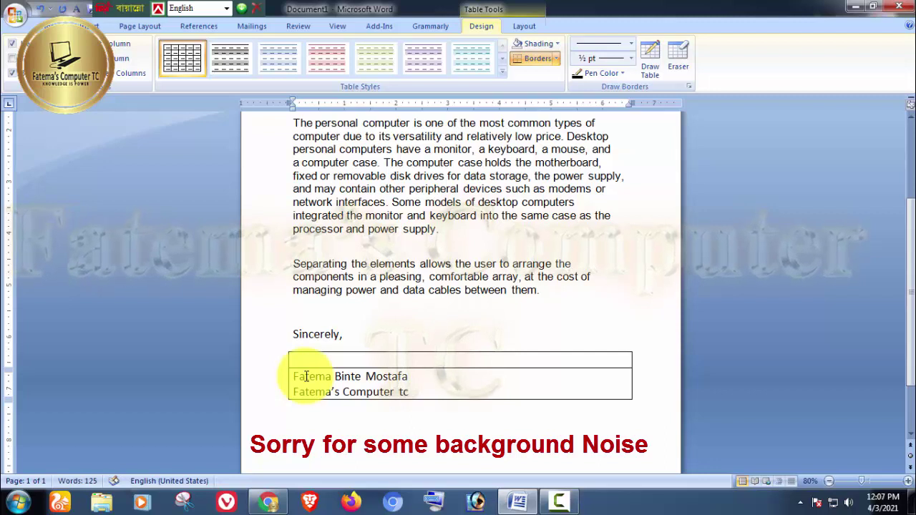
{"action": "key", "text": "BackSpace"}
{"action": "key", "text": "BackSpace"}
{"action": "key", "text": "BackSpace"}
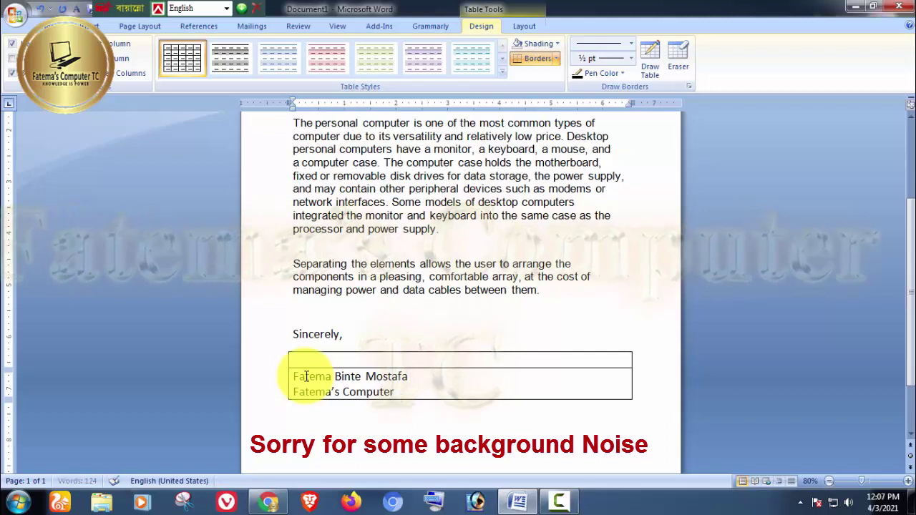
{"action": "type", "text": "TC"}
{"action": "key", "text": "Return"}
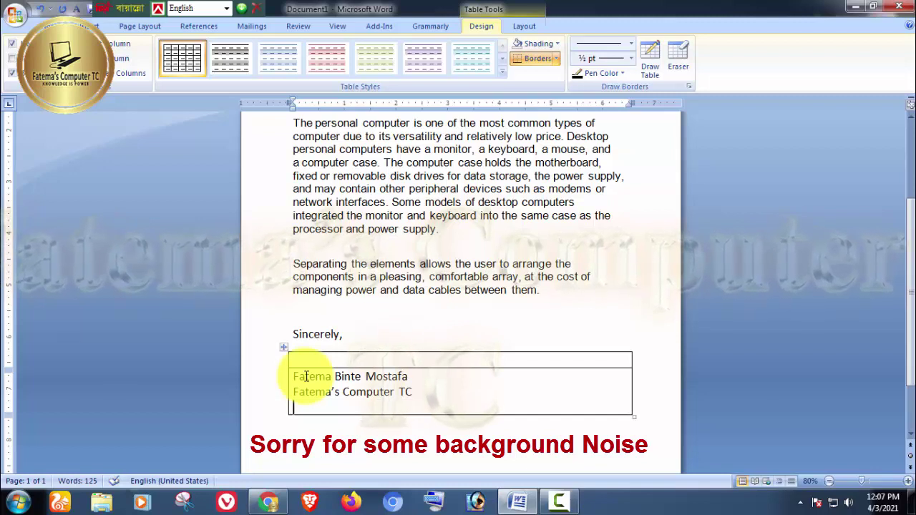
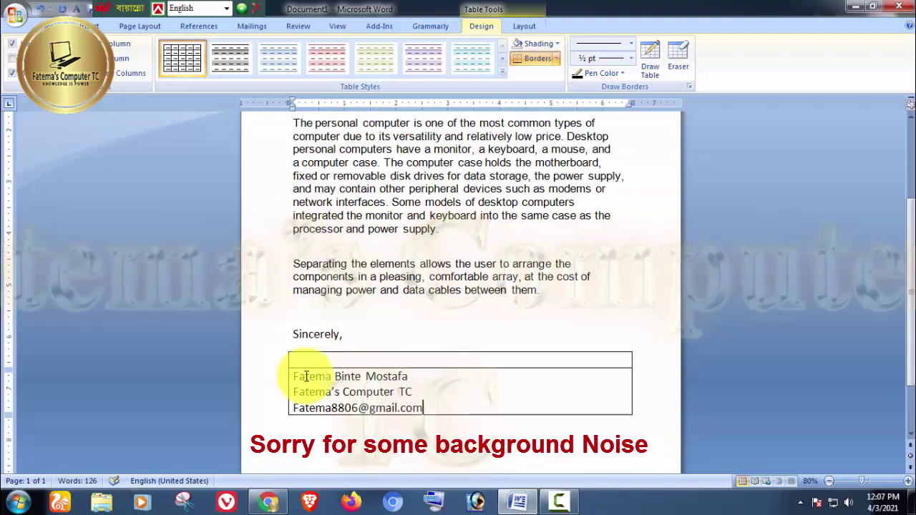
{"action": "mouse_move", "coordinate": [331, 393]}
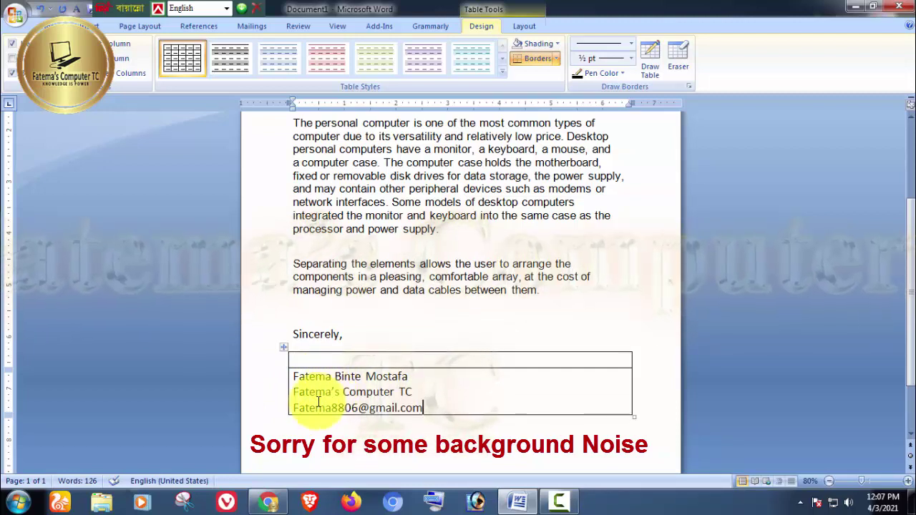
{"action": "mouse_move", "coordinate": [285, 349]}
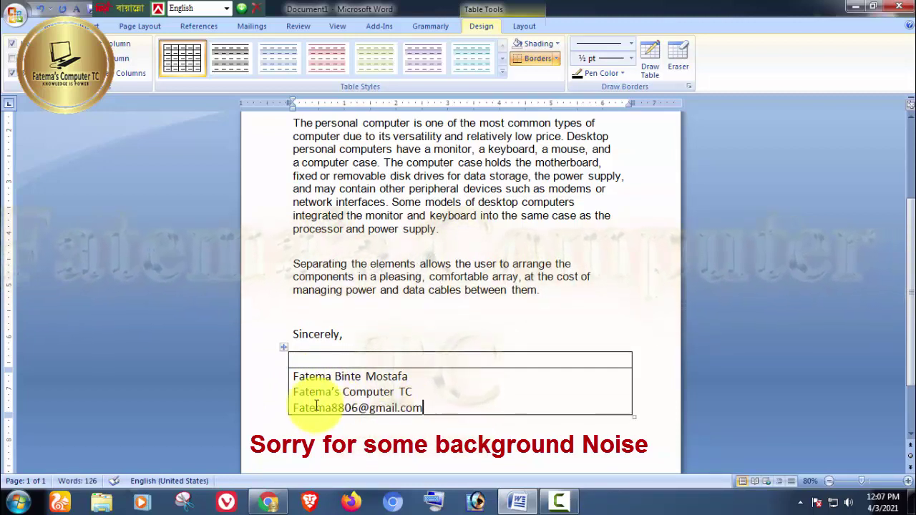
{"action": "left_click", "coordinate": [297, 406]}
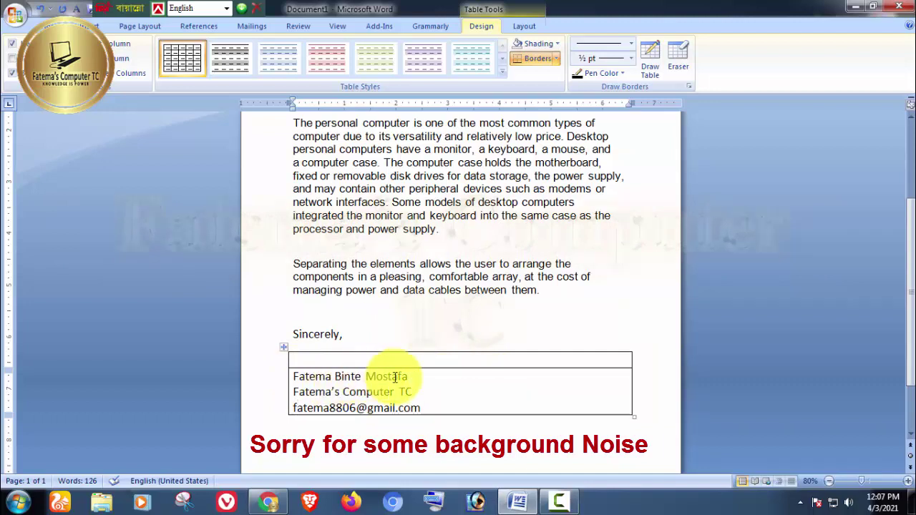
Apply No Border to the whole table, then Inside Borders to leave one line above the name.
{"action": "left_click", "coordinate": [283, 348]}
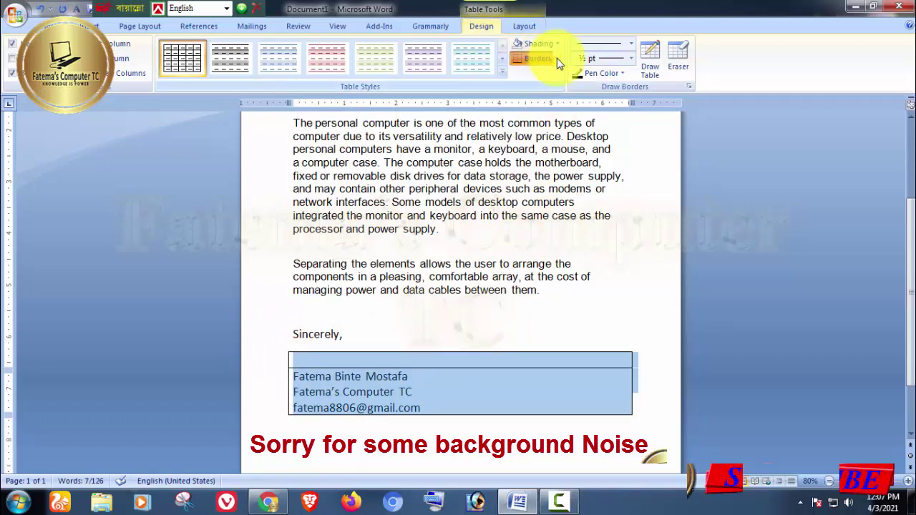
{"action": "left_click", "coordinate": [557, 58]}
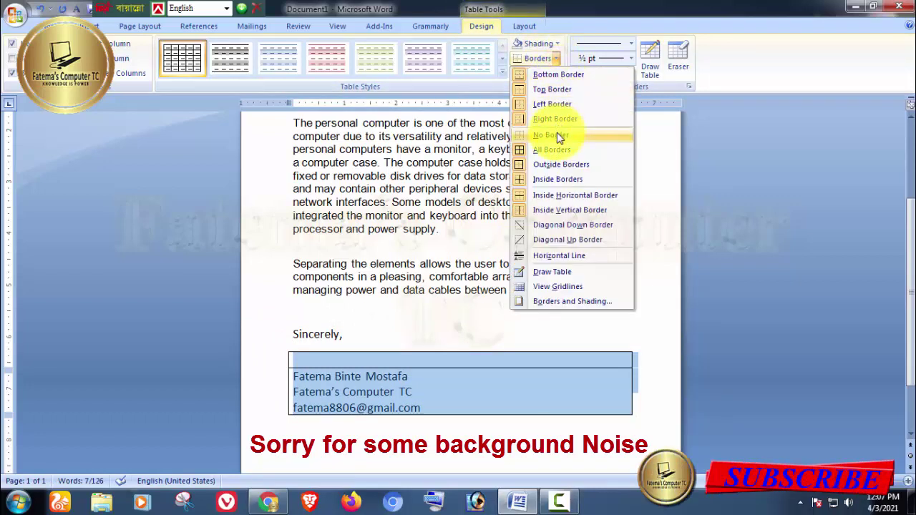
{"action": "left_click", "coordinate": [541, 141]}
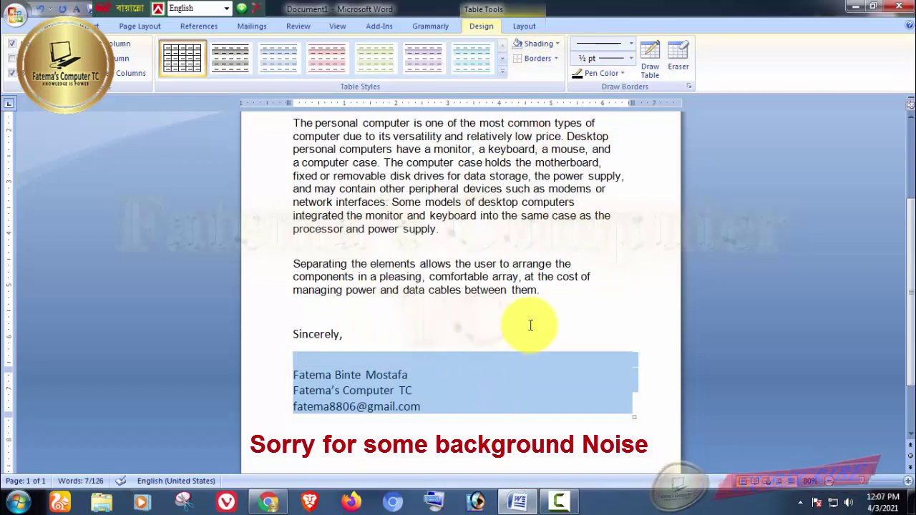
{"action": "left_click", "coordinate": [555, 61]}
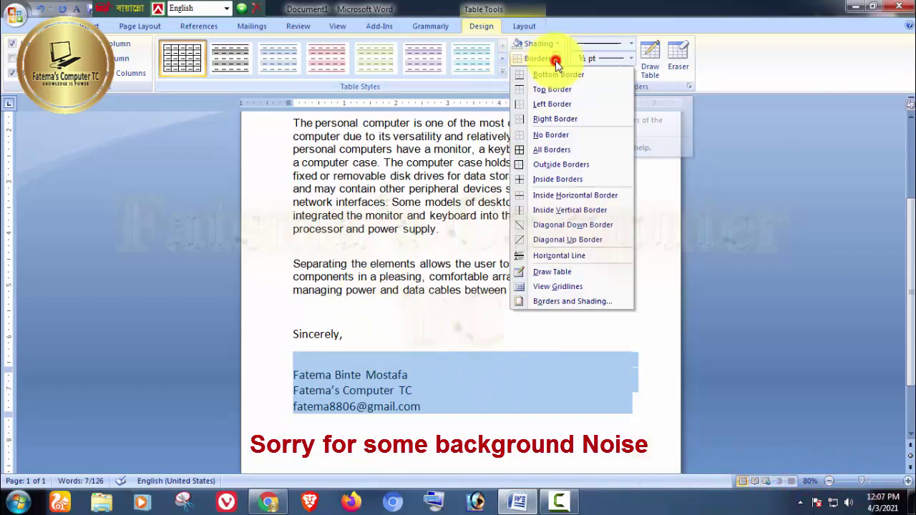
{"action": "left_click", "coordinate": [563, 180]}
{"action": "left_click", "coordinate": [517, 395]}
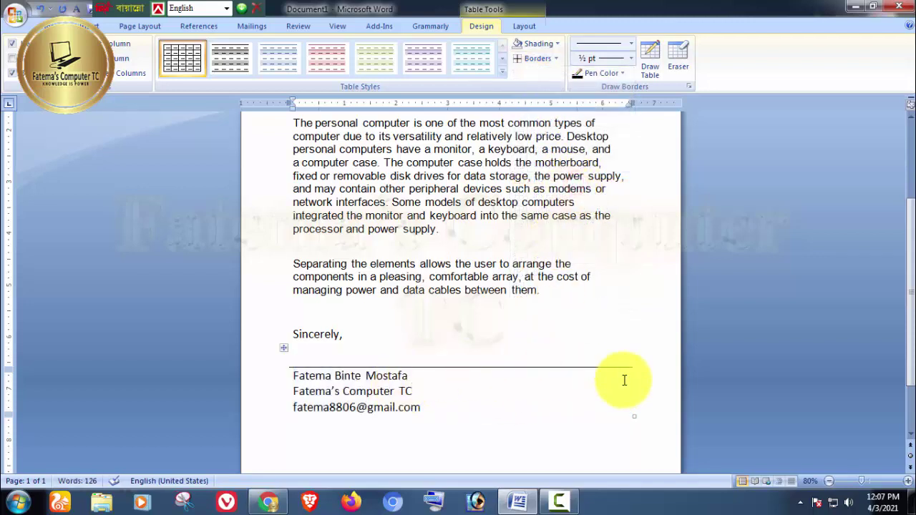
{"action": "scroll", "coordinate": [634, 410], "scroll_direction": "down", "scroll_amount": 1}
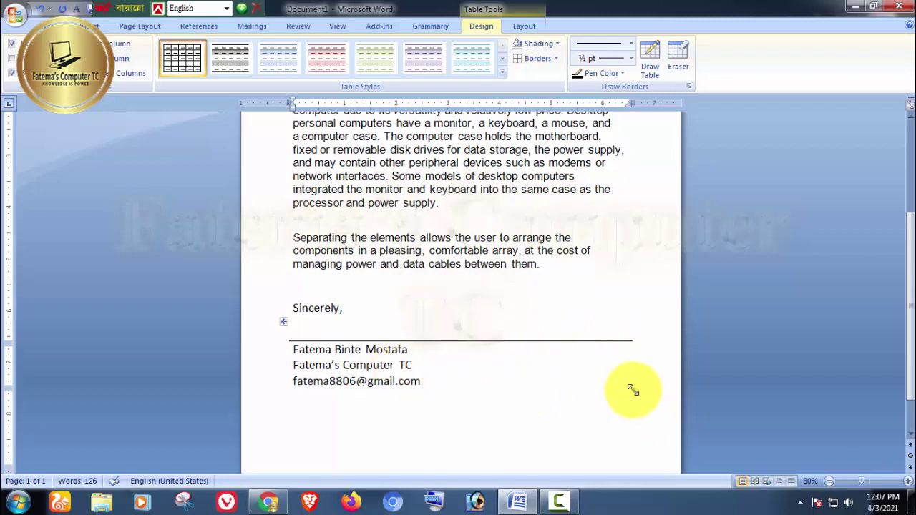
Set the signature text to 14 pt and drag the table narrower to fit its lines.
{"action": "mouse_move", "coordinate": [634, 390]}
{"action": "left_mouse_down"}
{"action": "mouse_move", "coordinate": [449, 394]}
{"action": "mouse_move", "coordinate": [314, 347]}
{"action": "left_mouse_up"}
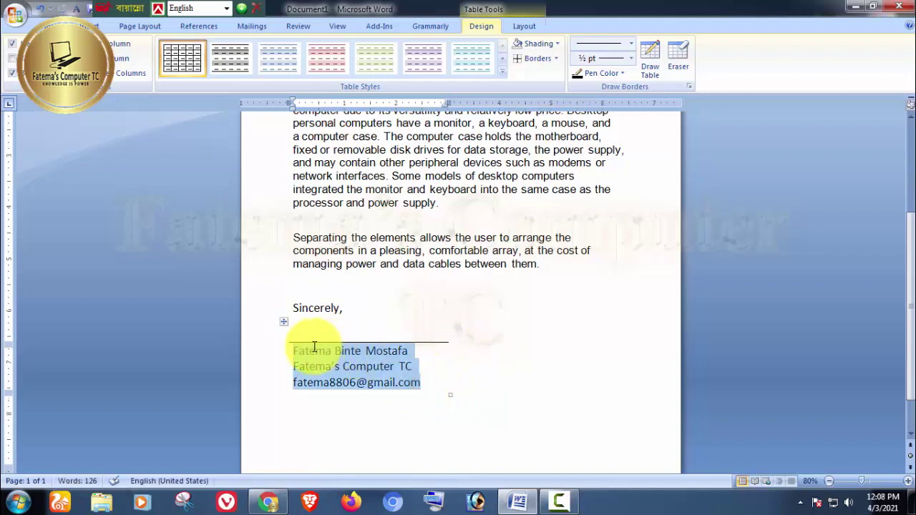
{"action": "left_click", "coordinate": [50, 25]}
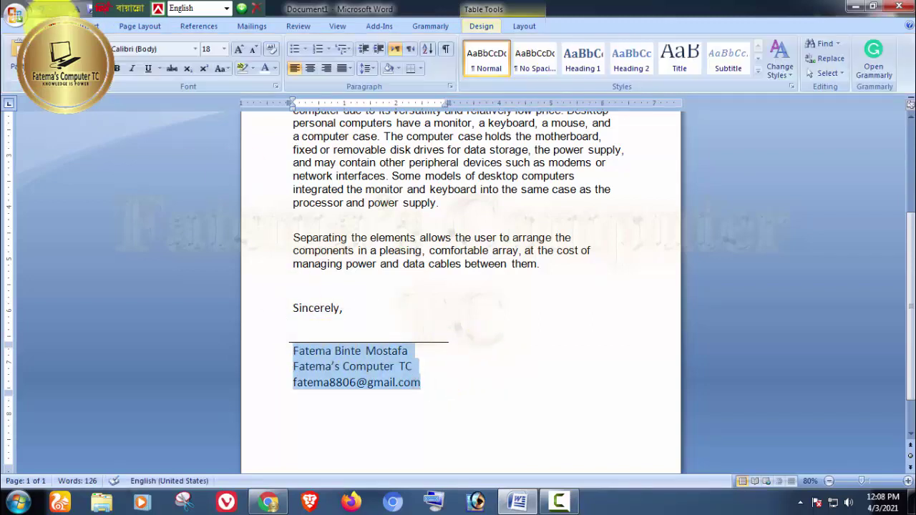
{"action": "left_click", "coordinate": [224, 48]}
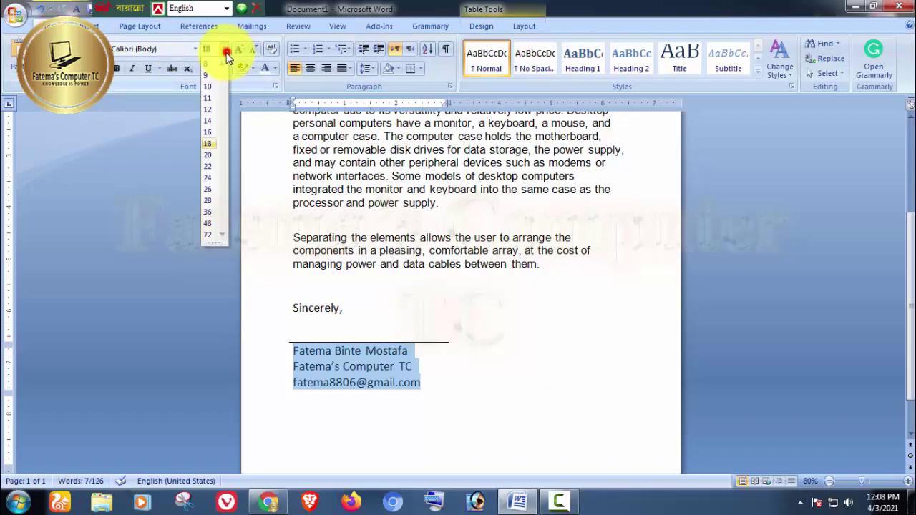
{"action": "left_click", "coordinate": [207, 120]}
{"action": "left_click", "coordinate": [443, 366]}
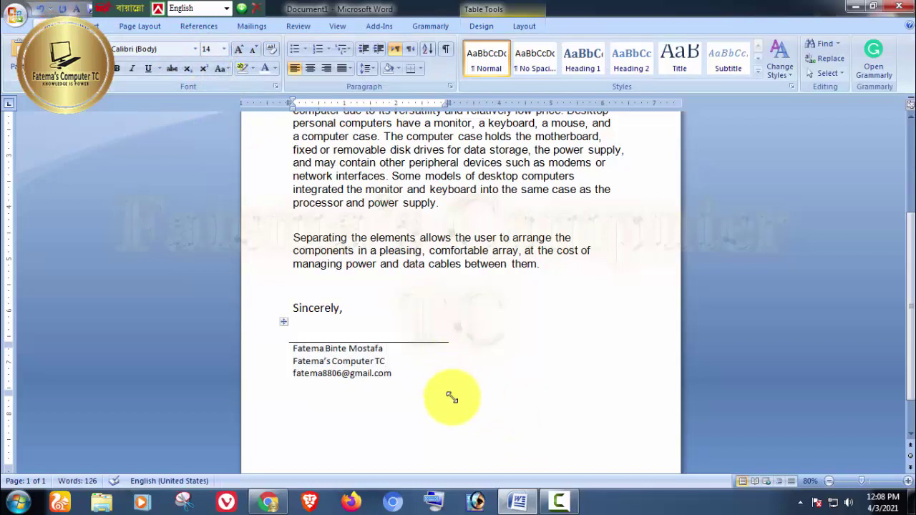
{"action": "left_click_drag", "start_coordinate": [452, 398], "coordinate": [427, 392]}
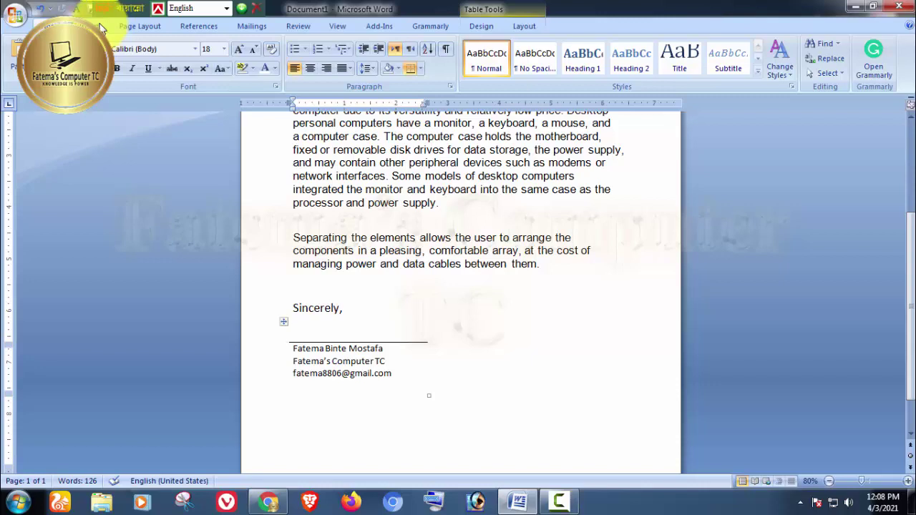
Select the whole signature table and choose Save Selection to Quick Part Gallery.
{"action": "left_click", "coordinate": [93, 25]}
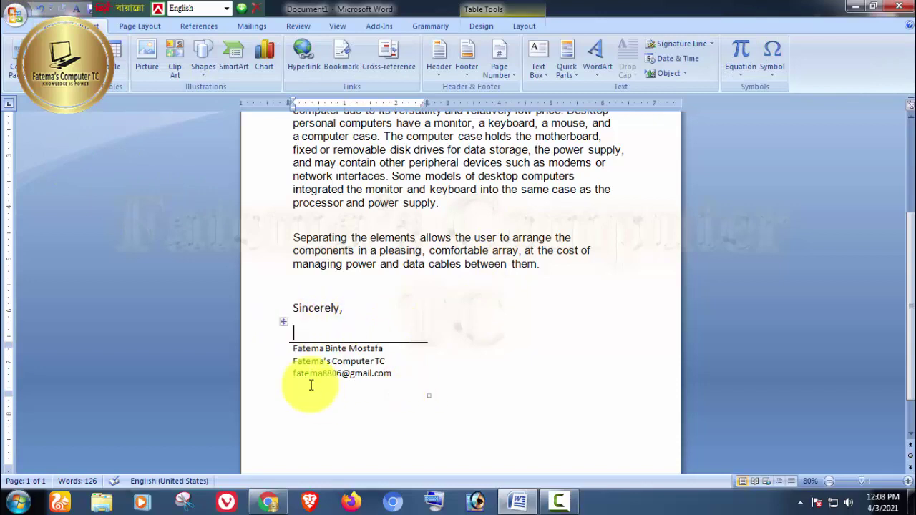
{"action": "left_click", "coordinate": [287, 320]}
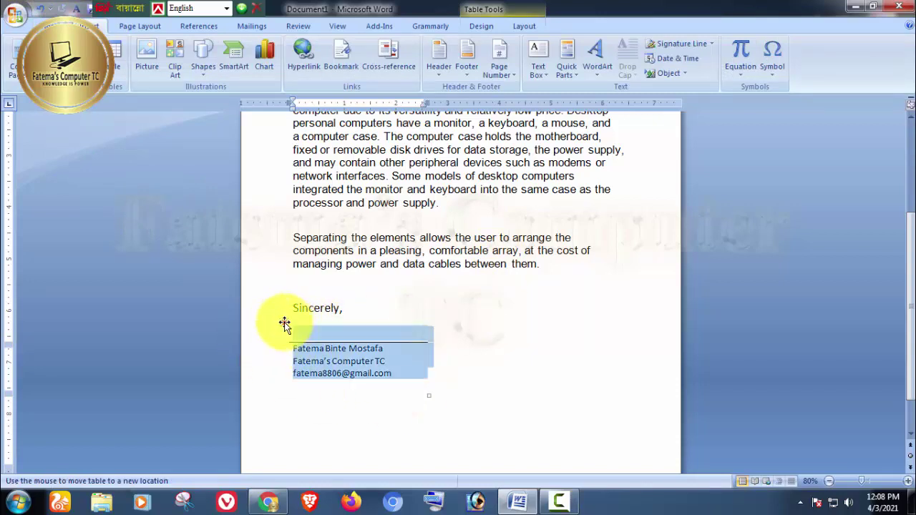
{"action": "left_click", "coordinate": [569, 72]}
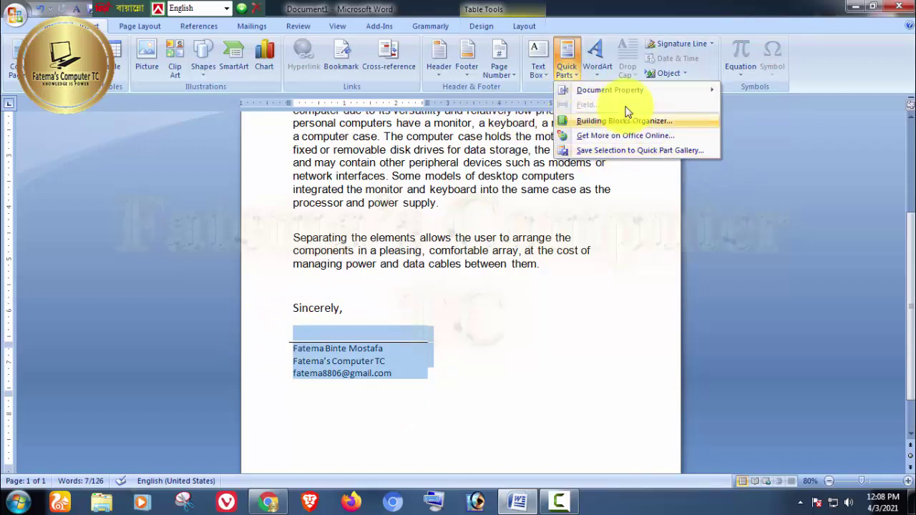
{"action": "left_click", "coordinate": [537, 70]}
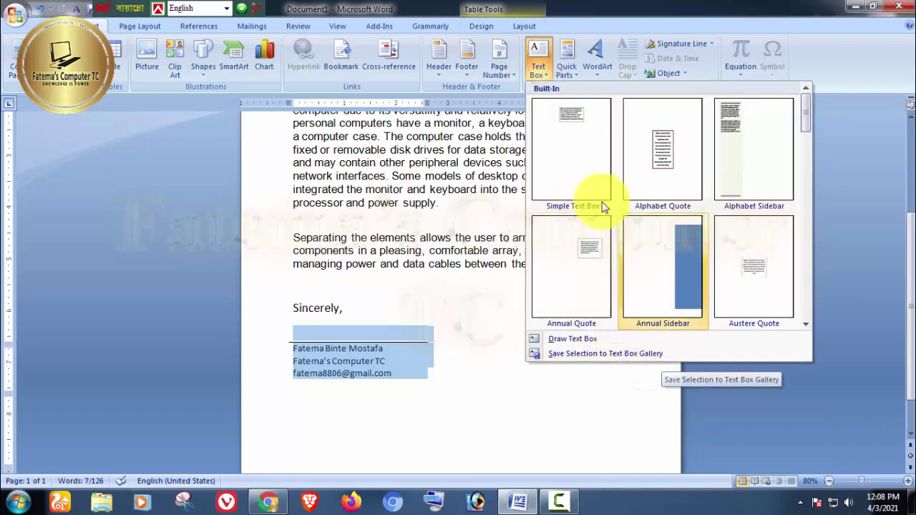
{"action": "left_click", "coordinate": [573, 75]}
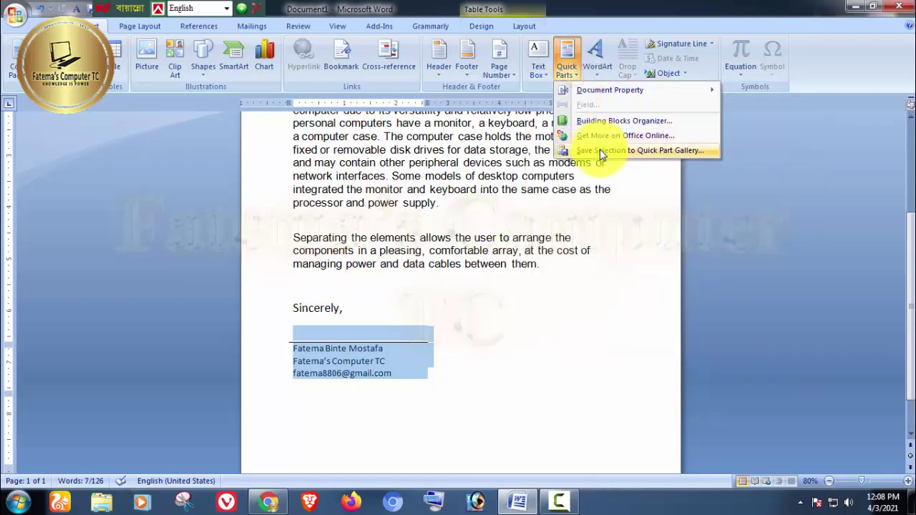
{"action": "left_click", "coordinate": [599, 150]}
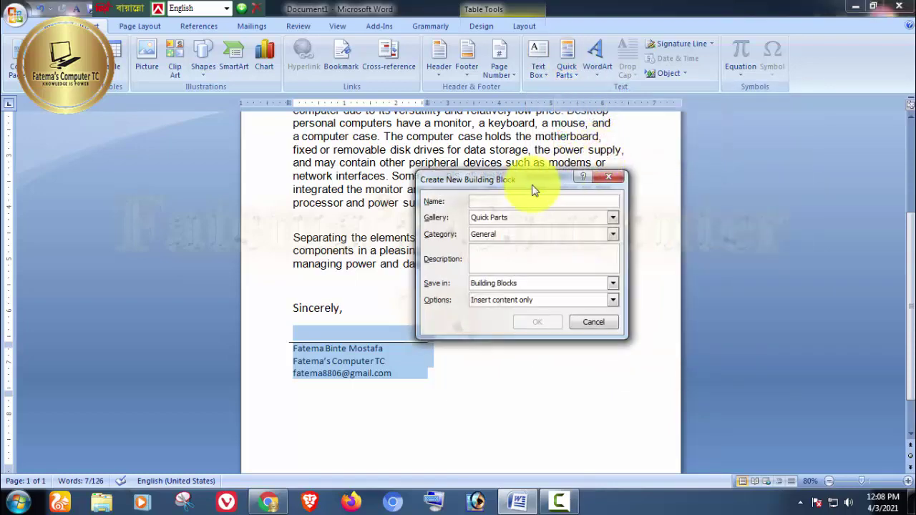
Name the building block as the signer's signature and save it in the Text Boxes gallery.
{"action": "left_click_drag", "start_coordinate": [525, 182], "coordinate": [548, 176]}
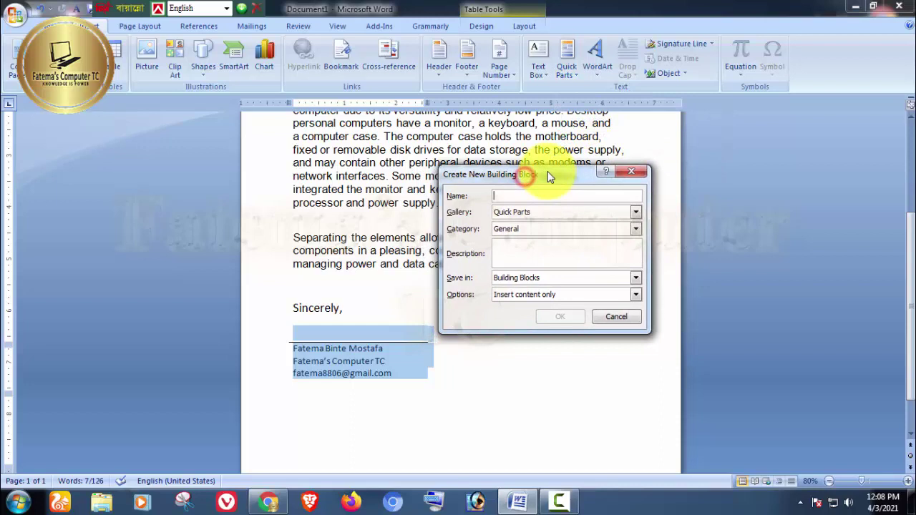
{"action": "left_click", "coordinate": [518, 198]}
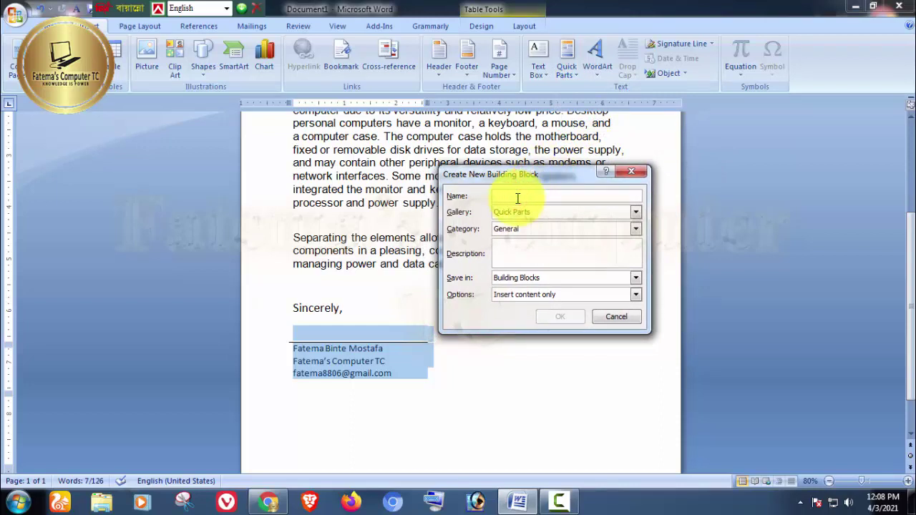
{"action": "type", "text": "Fatema S"}
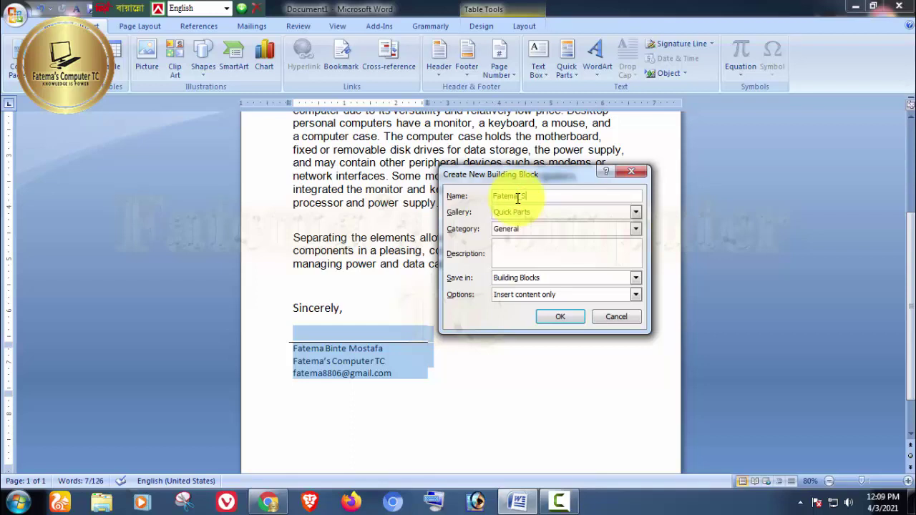
{"action": "type", "text": "ignature"}
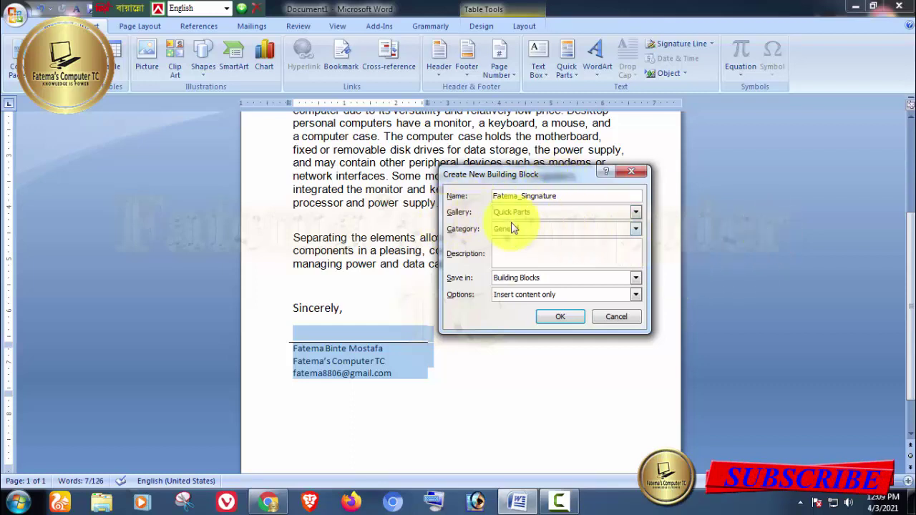
{"action": "left_click", "coordinate": [635, 213]}
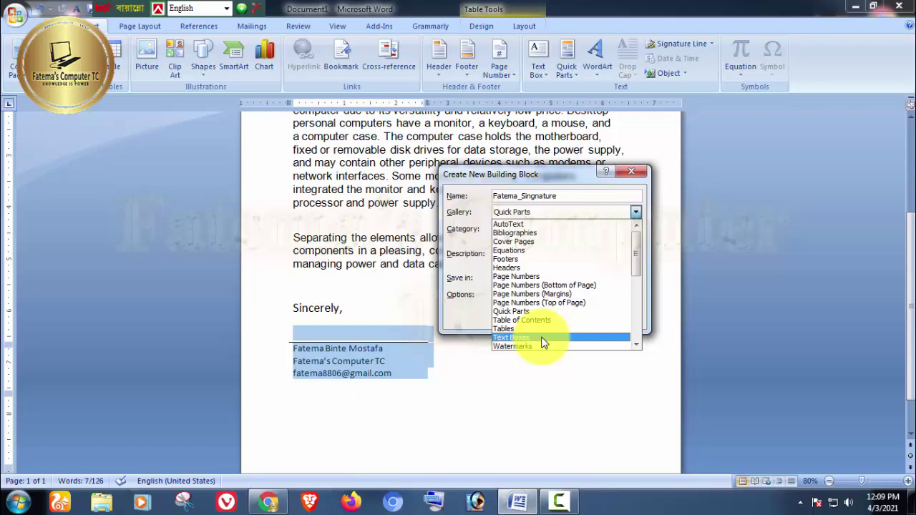
{"action": "left_click", "coordinate": [543, 342]}
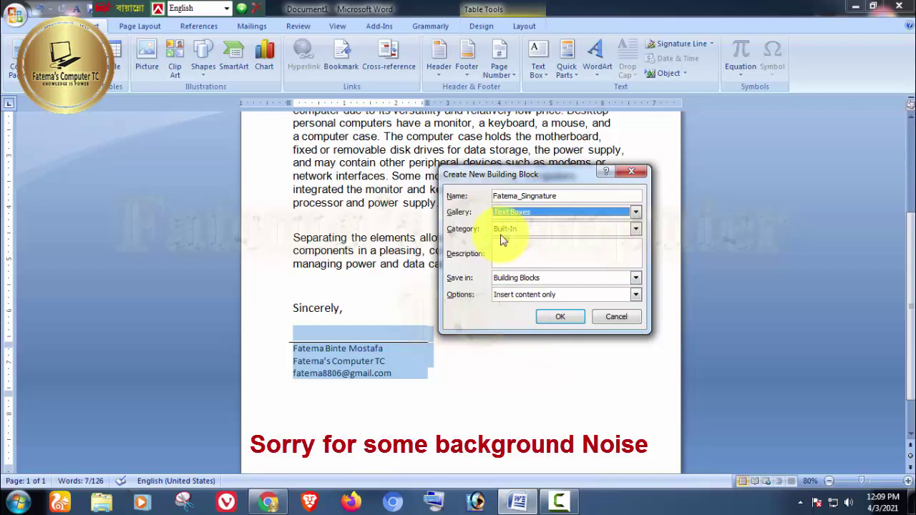
{"action": "left_click", "coordinate": [563, 319]}
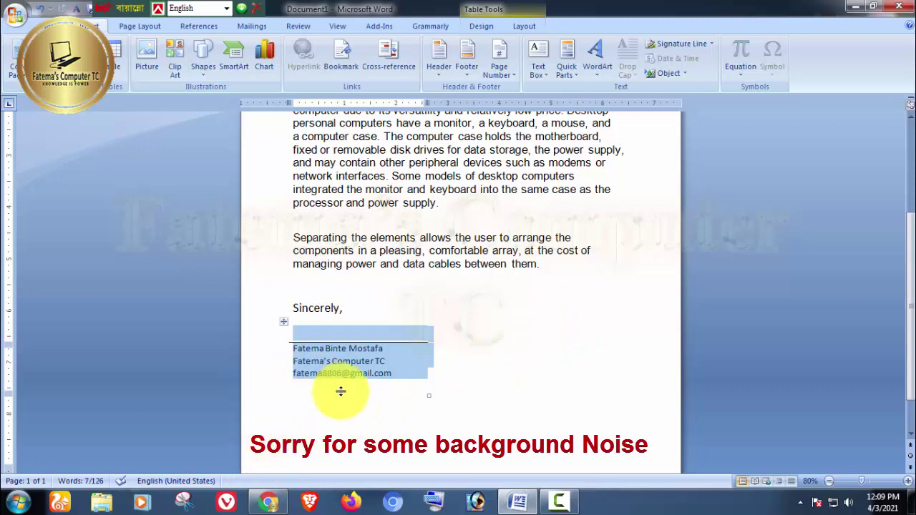
Look through the text box gallery for the saved signature entry, then close it without inserting.
{"action": "left_click", "coordinate": [330, 362]}
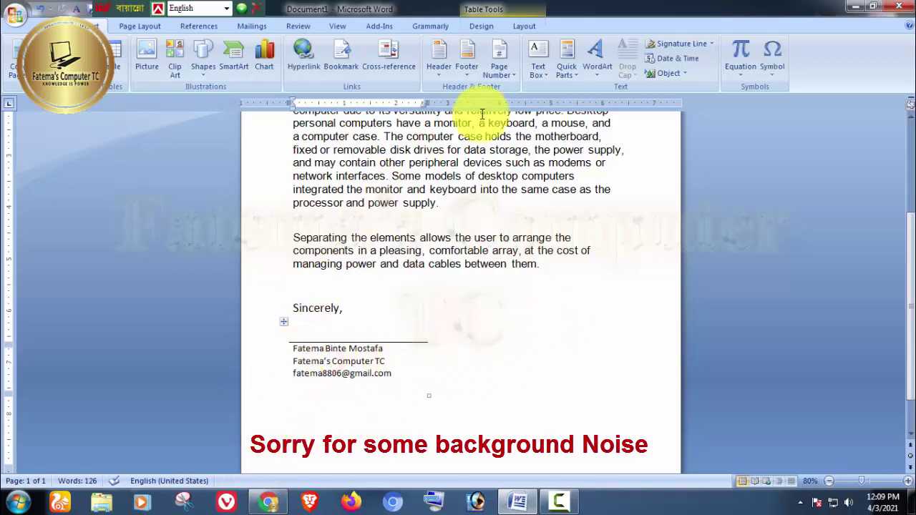
{"action": "left_click", "coordinate": [542, 75]}
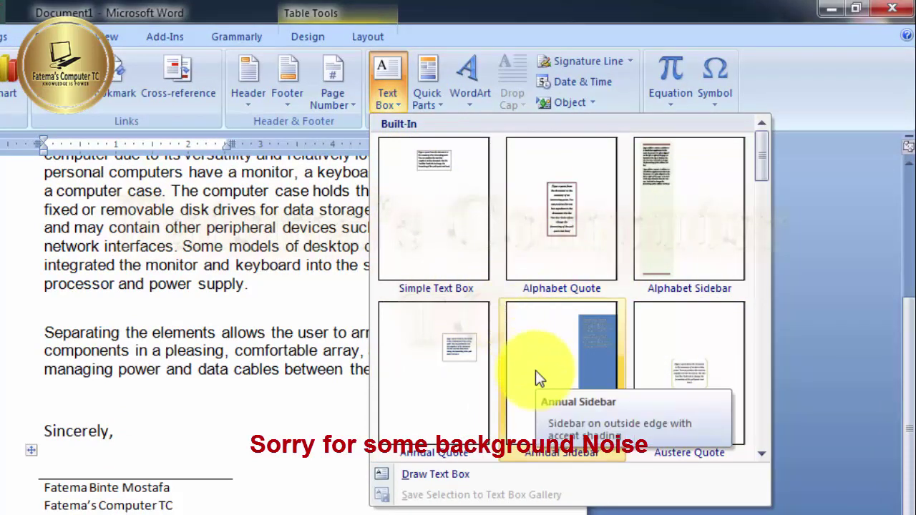
{"action": "scroll", "coordinate": [535, 370], "scroll_direction": "down", "scroll_amount": 3}
{"action": "scroll", "coordinate": [535, 370], "scroll_direction": "down", "scroll_amount": 3}
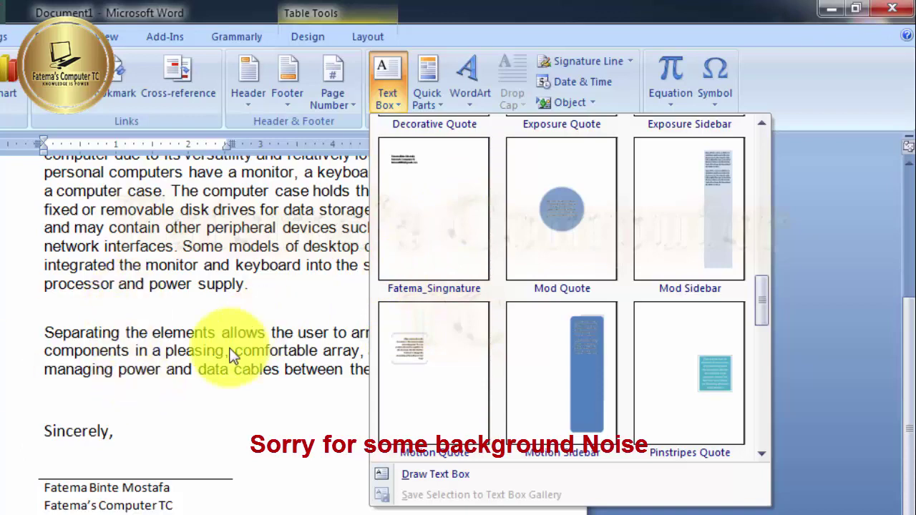
{"action": "left_click", "coordinate": [152, 351]}
Add a new line after 'power supply.' and insert the saved signature text box there.
{"action": "left_click", "coordinate": [263, 283]}
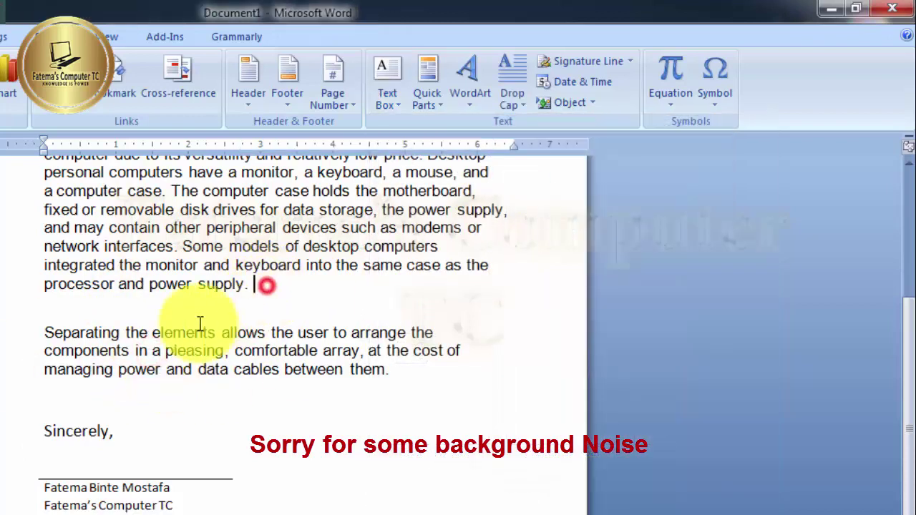
{"action": "key", "text": "Return"}
{"action": "key", "text": "Return"}
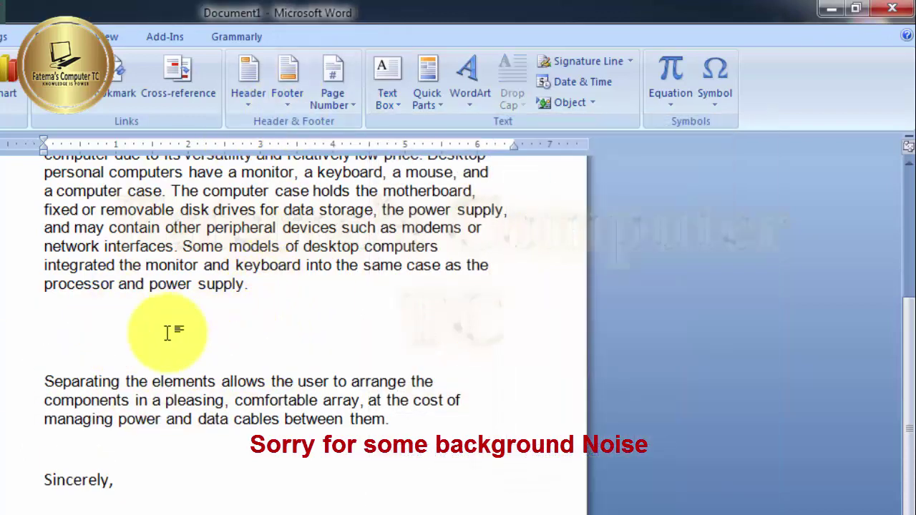
{"action": "left_click", "coordinate": [374, 107]}
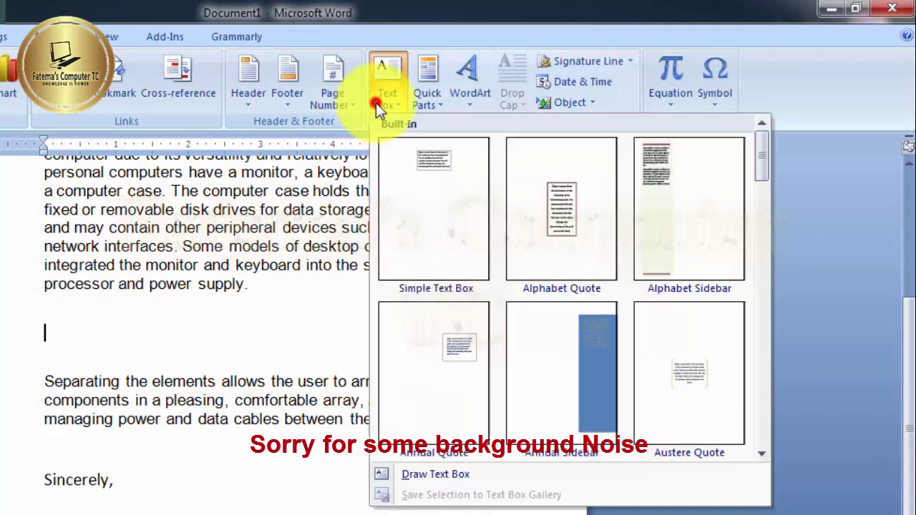
{"action": "scroll", "coordinate": [450, 294], "scroll_direction": "down", "scroll_amount": 3}
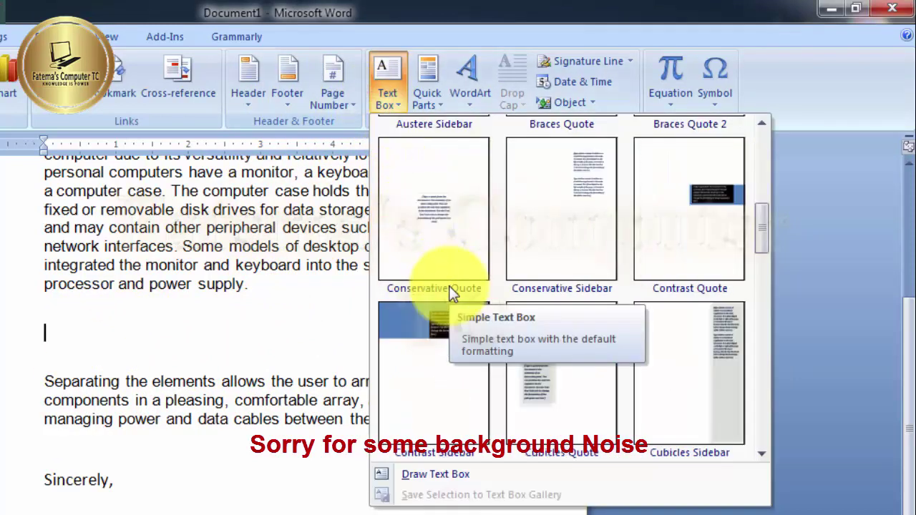
{"action": "scroll", "coordinate": [451, 290], "scroll_direction": "down", "scroll_amount": 3}
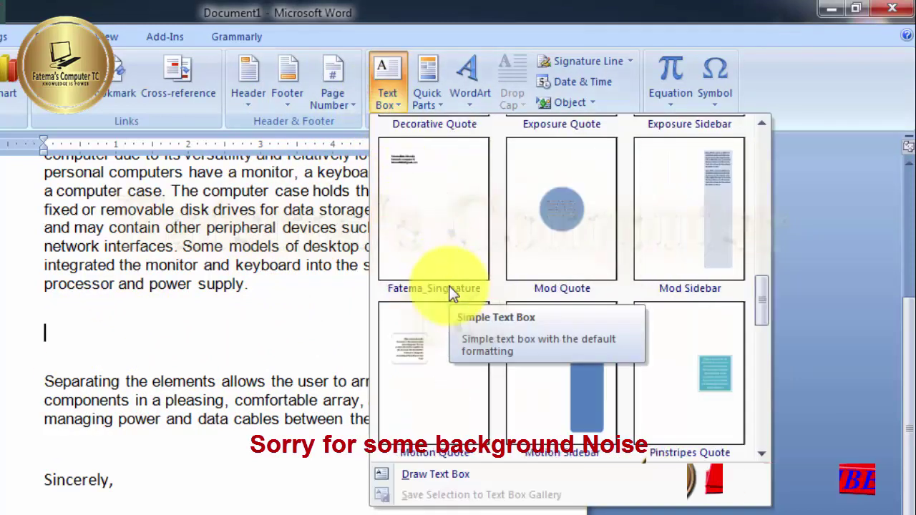
{"action": "left_click", "coordinate": [433, 208]}
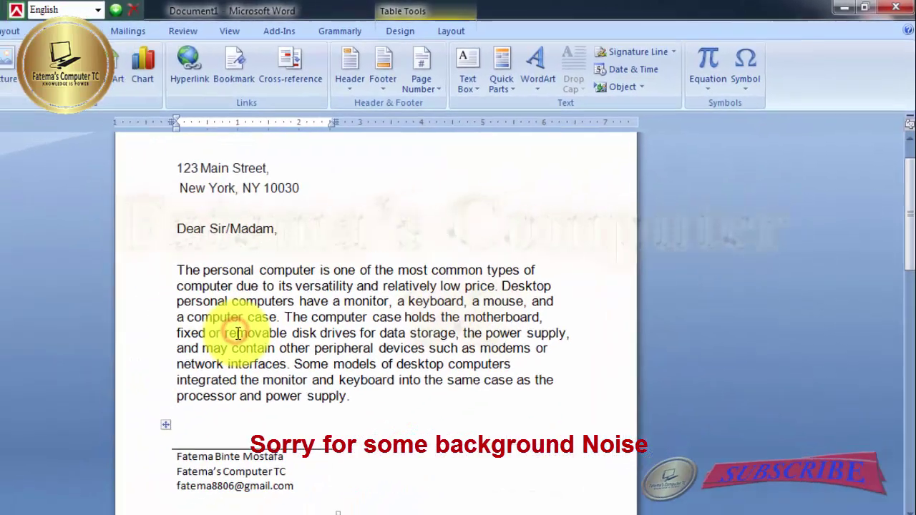
Review the reinserted signature and place the cursor just below it.
{"action": "scroll", "coordinate": [350, 282], "scroll_direction": "down", "scroll_amount": 3}
{"action": "scroll", "coordinate": [344, 281], "scroll_direction": "down", "scroll_amount": 3}
{"action": "scroll", "coordinate": [345, 281], "scroll_direction": "down", "scroll_amount": 1}
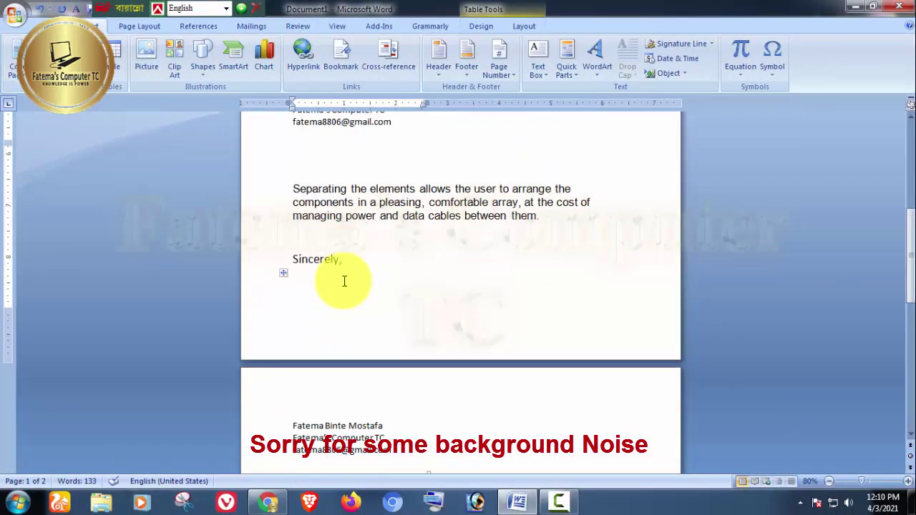
{"action": "scroll", "coordinate": [343, 281], "scroll_direction": "up", "scroll_amount": 3}
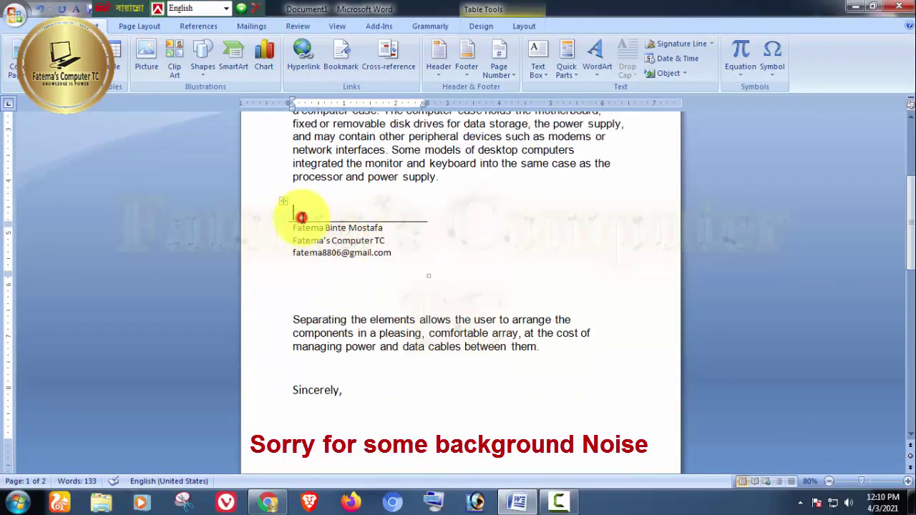
{"action": "left_click", "coordinate": [474, 281]}
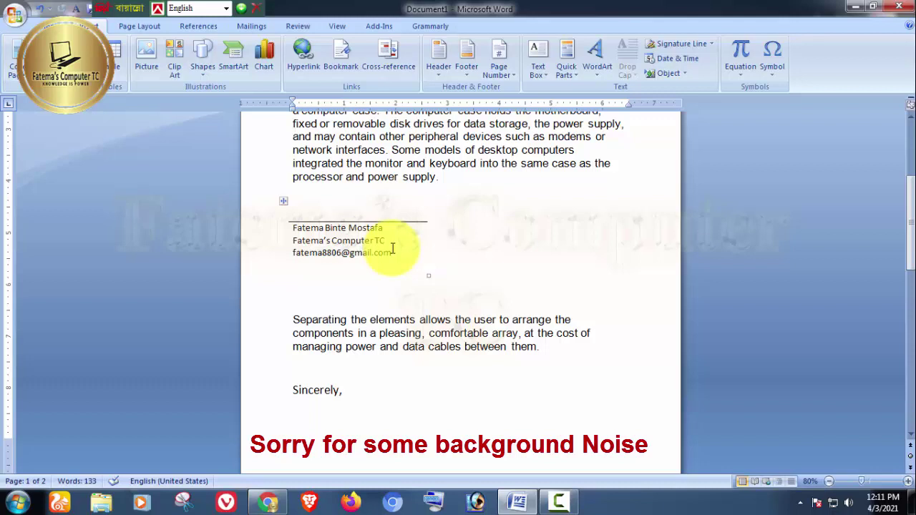
Delete the original signature block on page 2, then put the cursor in the signature's empty top line.
{"action": "scroll", "coordinate": [392, 248], "scroll_direction": "down", "scroll_amount": 3}
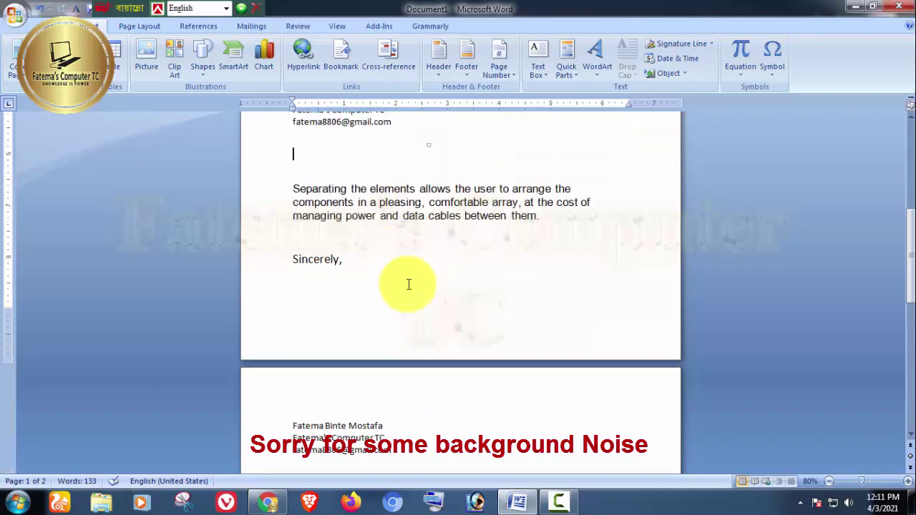
{"action": "scroll", "coordinate": [408, 280], "scroll_direction": "down", "scroll_amount": 3}
{"action": "left_click", "coordinate": [282, 311]}
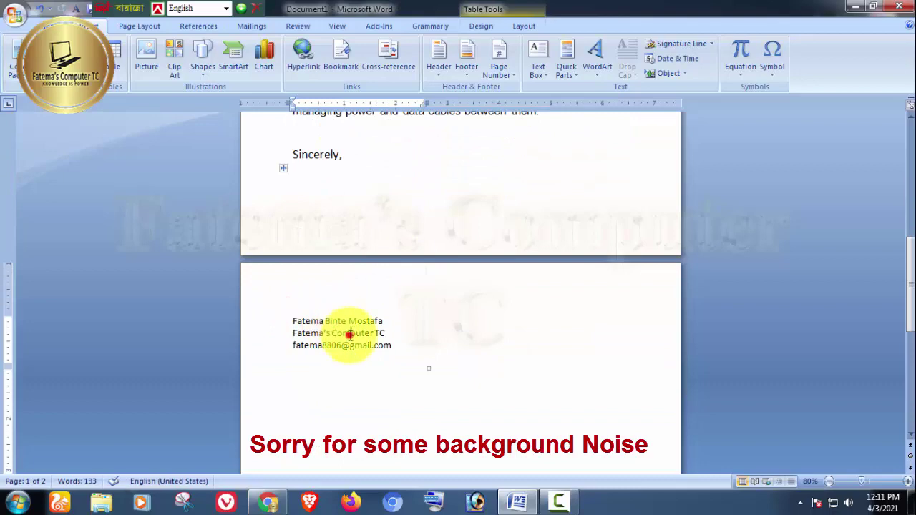
{"action": "left_click", "coordinate": [407, 372]}
{"action": "left_click", "coordinate": [283, 310]}
{"action": "key", "text": "BackSpace"}
{"action": "key", "text": "ctrl+z"}
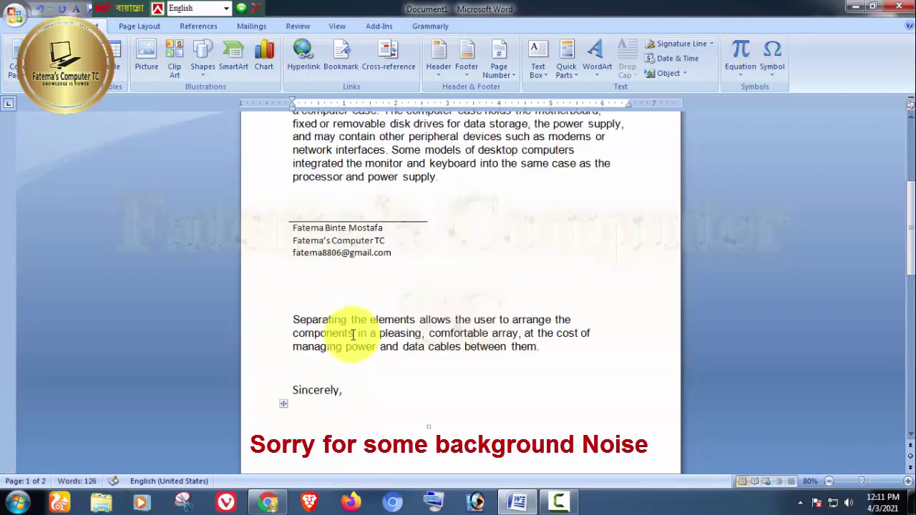
{"action": "left_click", "coordinate": [301, 280]}
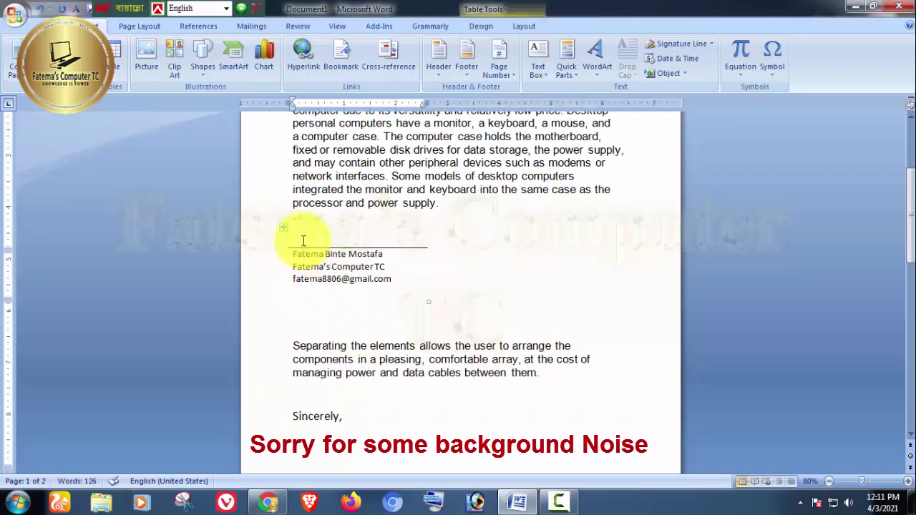
{"action": "left_click", "coordinate": [301, 239]}
Start inserting a picture and browse the Pictures library for the logo.
{"action": "left_click", "coordinate": [139, 63]}
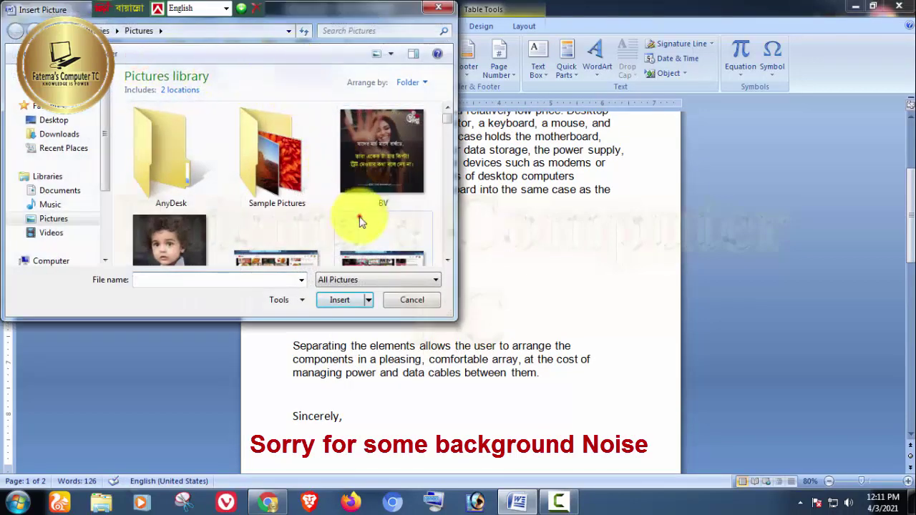
{"action": "left_click", "coordinate": [357, 218]}
{"action": "scroll", "coordinate": [329, 202], "scroll_direction": "down", "scroll_amount": 5}
{"action": "scroll", "coordinate": [329, 200], "scroll_direction": "down", "scroll_amount": 5}
{"action": "scroll", "coordinate": [329, 197], "scroll_direction": "down", "scroll_amount": 5}
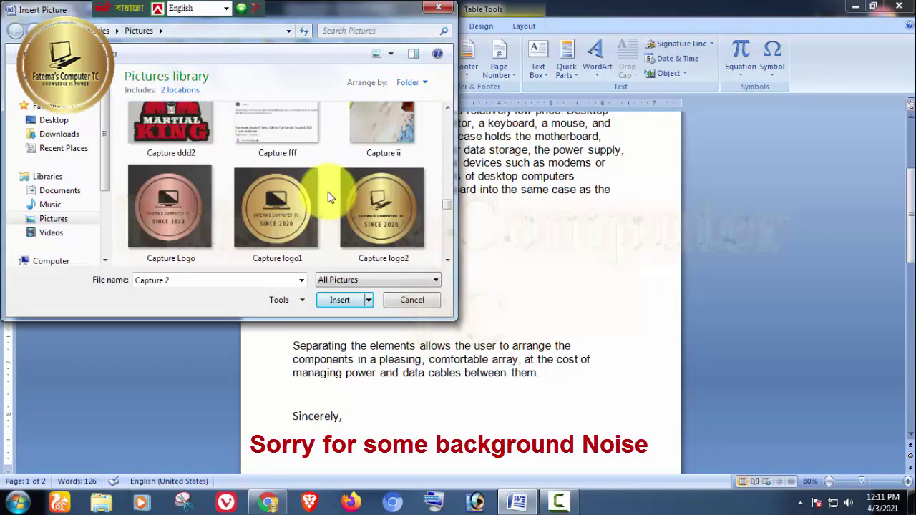
{"action": "scroll", "coordinate": [329, 197], "scroll_direction": "down", "scroll_amount": 3}
{"action": "scroll", "coordinate": [328, 195], "scroll_direction": "down", "scroll_amount": 3}
{"action": "scroll", "coordinate": [327, 194], "scroll_direction": "up", "scroll_amount": 1}
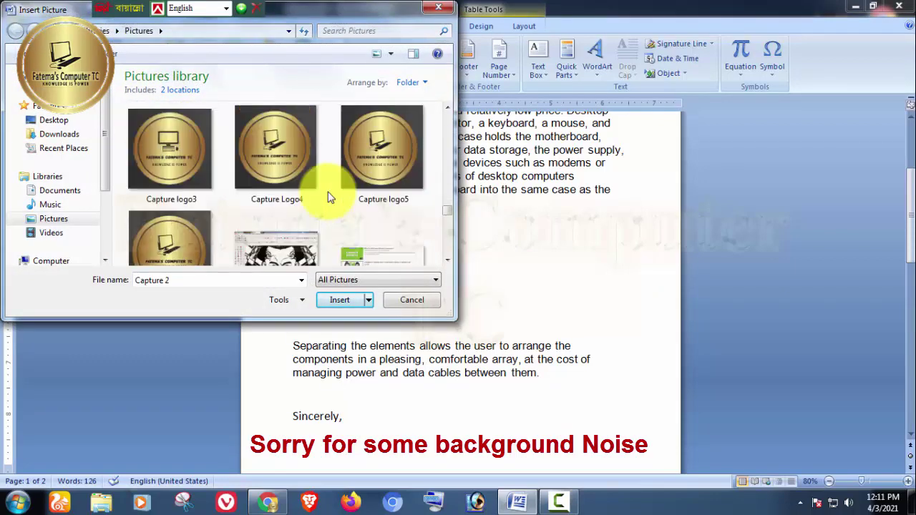
{"action": "scroll", "coordinate": [64, 249], "scroll_direction": "down", "scroll_amount": 1}
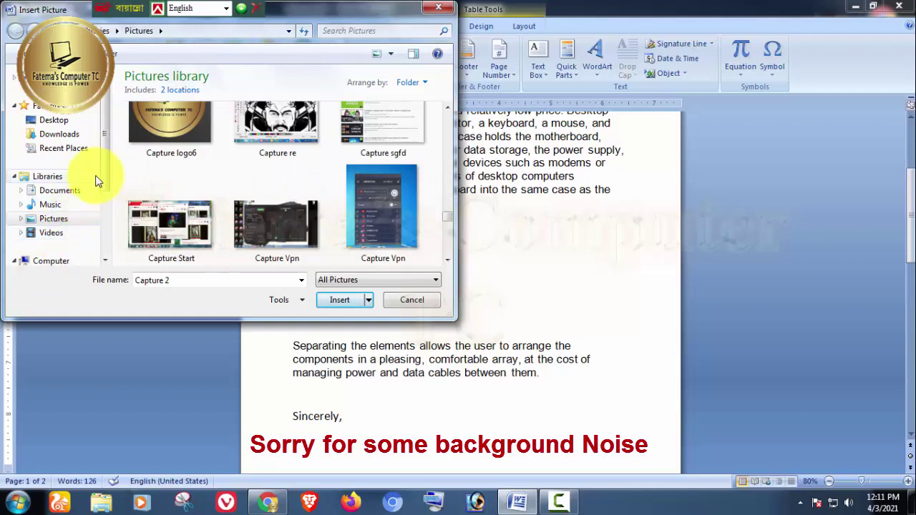
{"action": "left_click_drag", "start_coordinate": [101, 175], "coordinate": [102, 199]}
{"action": "scroll", "coordinate": [72, 222], "scroll_direction": "up", "scroll_amount": 1}
{"action": "scroll", "coordinate": [64, 218], "scroll_direction": "down", "scroll_amount": 1}
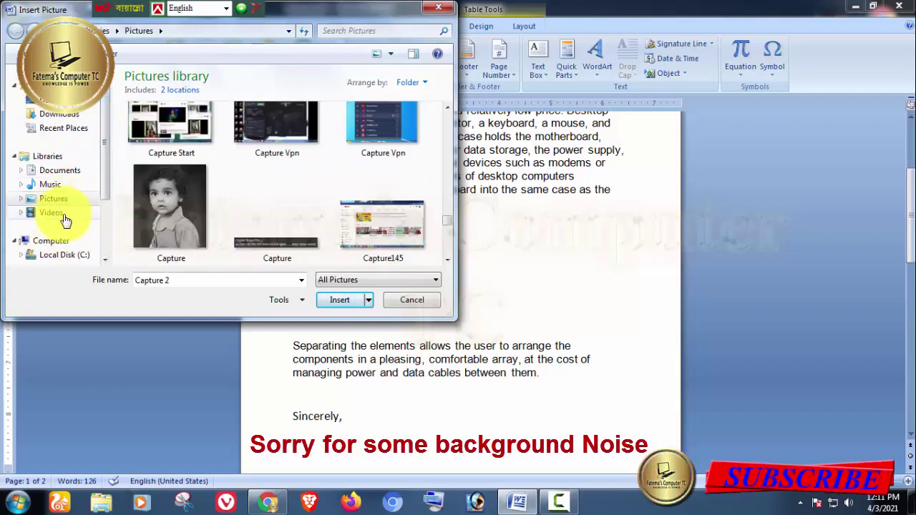
{"action": "scroll", "coordinate": [79, 200], "scroll_direction": "down", "scroll_amount": 1}
{"action": "scroll", "coordinate": [97, 179], "scroll_direction": "down", "scroll_amount": 1}
From the Images folder on drive D:, insert the 'Channel icon1 copy' logo.
{"action": "left_click", "coordinate": [68, 226]}
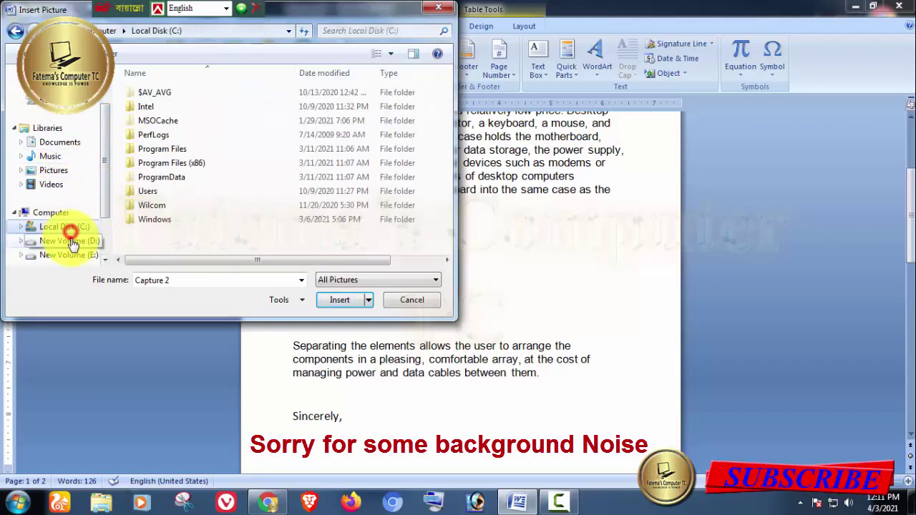
{"action": "left_click", "coordinate": [71, 240]}
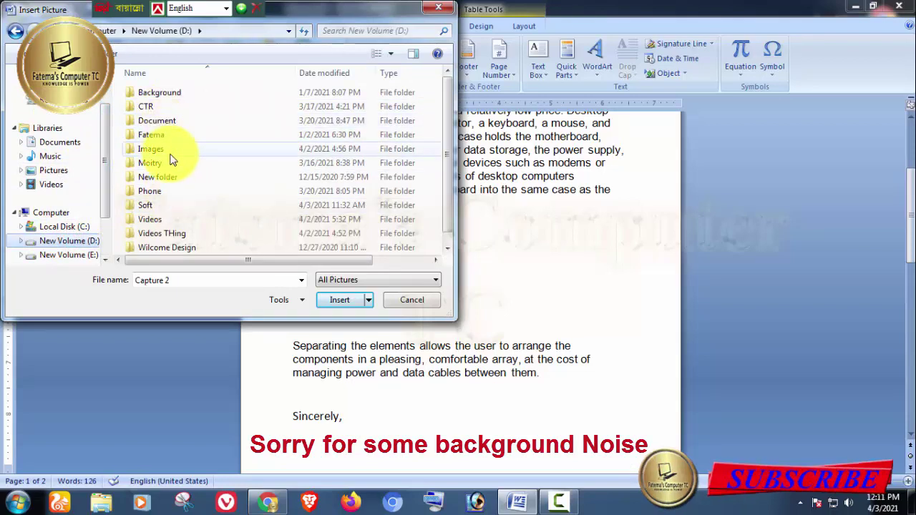
{"action": "left_click", "coordinate": [170, 153]}
{"action": "double_click", "coordinate": [170, 153]}
{"action": "scroll", "coordinate": [281, 221], "scroll_direction": "down", "scroll_amount": 2}
{"action": "scroll", "coordinate": [281, 222], "scroll_direction": "down", "scroll_amount": 2}
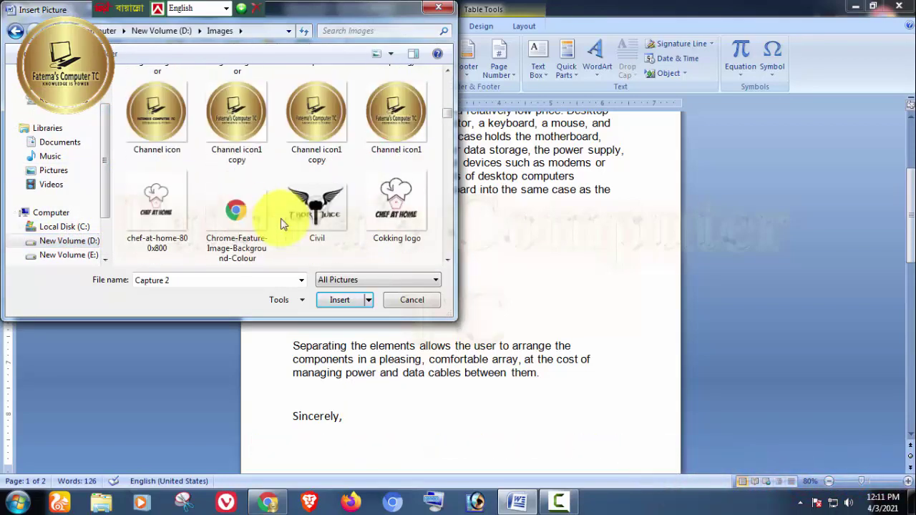
{"action": "left_click", "coordinate": [237, 121]}
{"action": "left_click", "coordinate": [339, 299]}
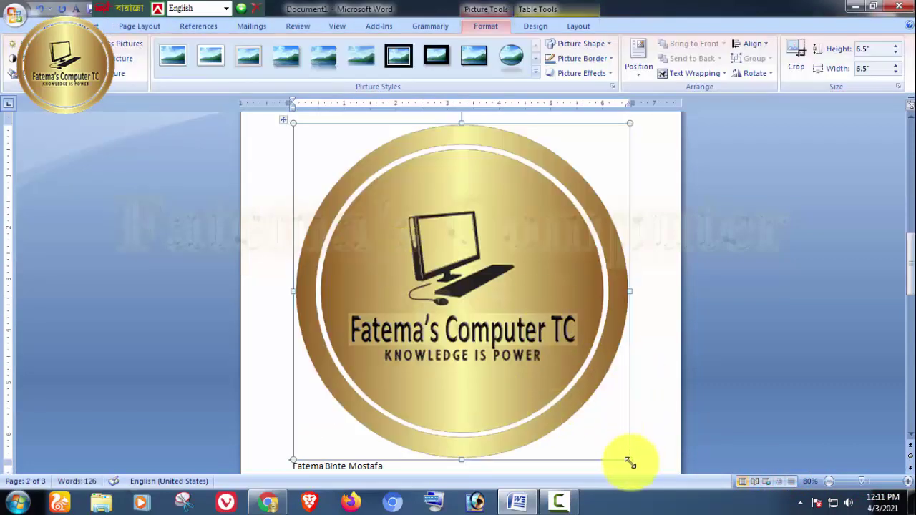
Resize the channel logo from 6.5 to 0.99 inches square and deselect it.
{"action": "mouse_move", "coordinate": [629, 461]}
{"action": "left_mouse_down"}
{"action": "mouse_move", "coordinate": [475, 265]}
{"action": "mouse_move", "coordinate": [344, 170]}
{"action": "left_mouse_up"}
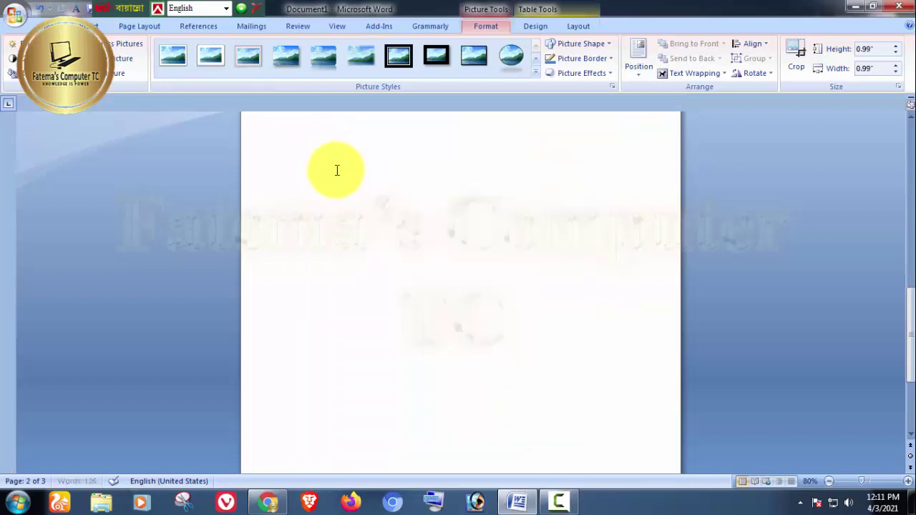
{"action": "scroll", "coordinate": [485, 293], "scroll_direction": "up", "scroll_amount": 3}
{"action": "scroll", "coordinate": [484, 293], "scroll_direction": "up", "scroll_amount": 4}
{"action": "scroll", "coordinate": [484, 292], "scroll_direction": "up", "scroll_amount": 3}
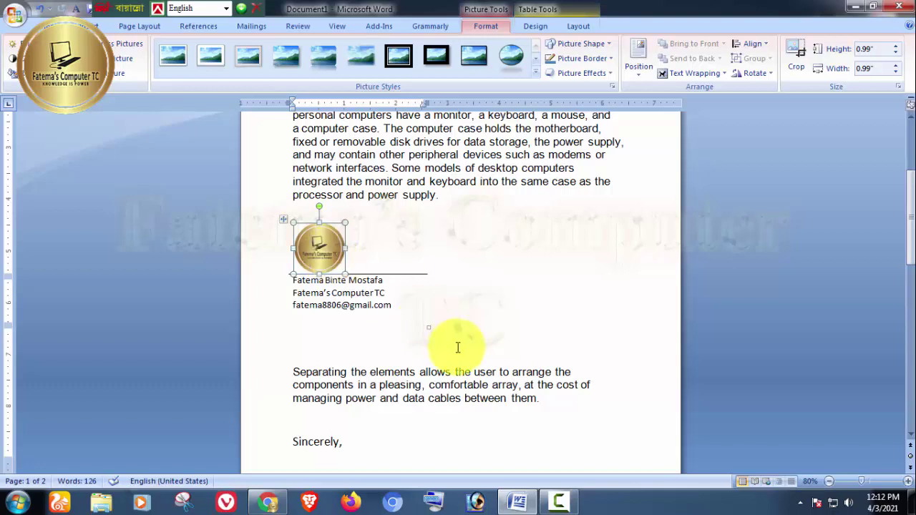
{"action": "left_click", "coordinate": [335, 327]}
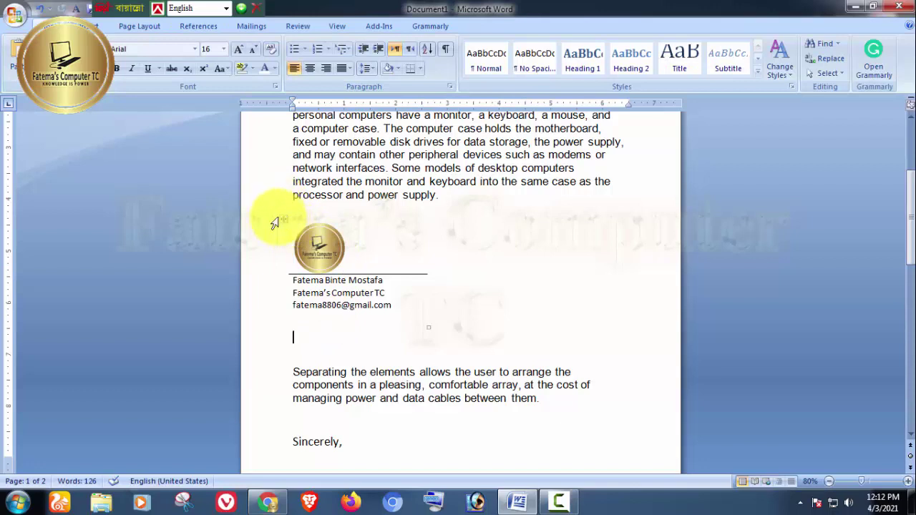
Select the whole signature block and choose Save Selection to Text Box Gallery.
{"action": "left_click", "coordinate": [284, 219]}
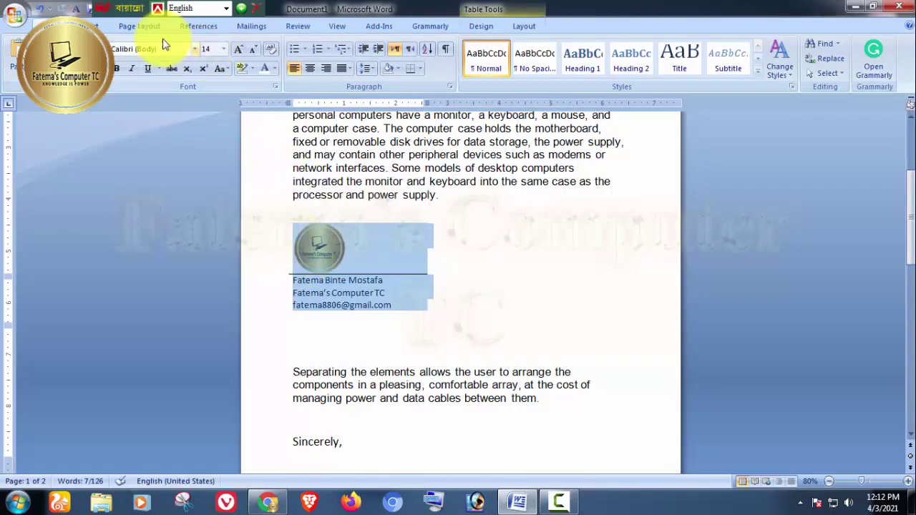
{"action": "left_click", "coordinate": [84, 25]}
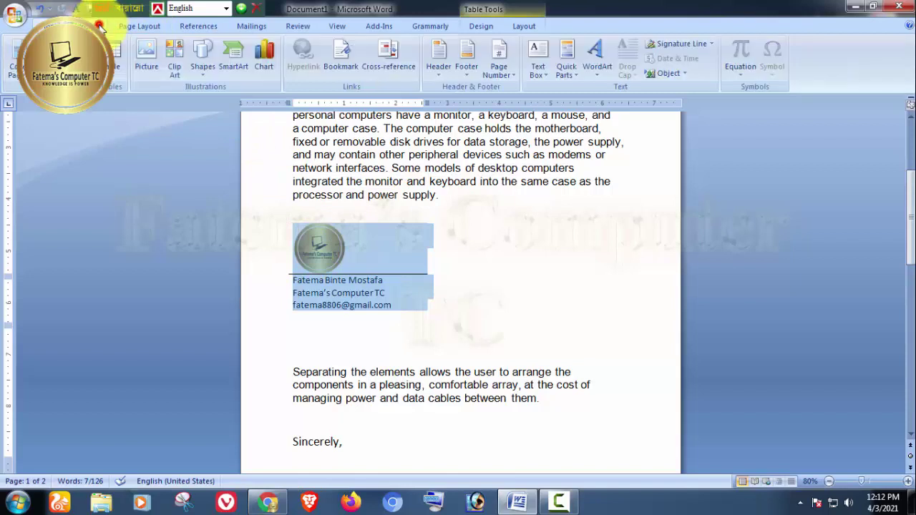
{"action": "left_click", "coordinate": [564, 72]}
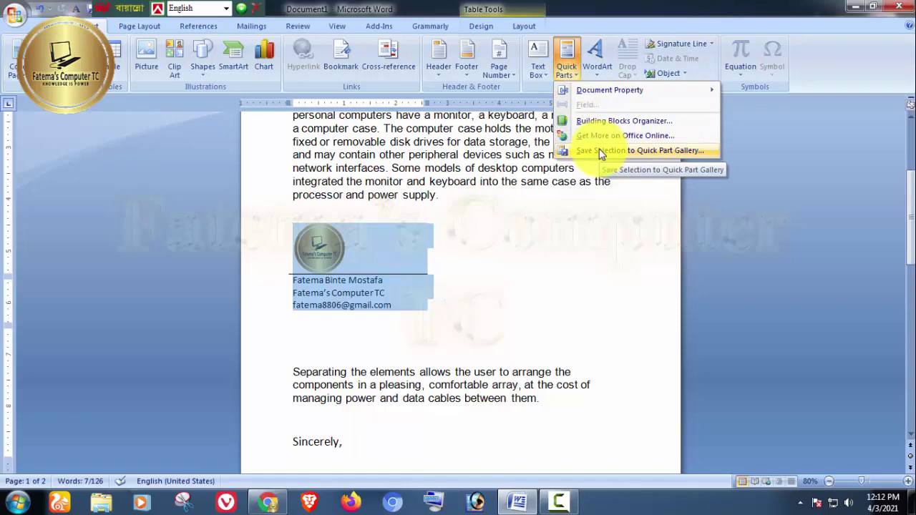
{"action": "left_click", "coordinate": [537, 72]}
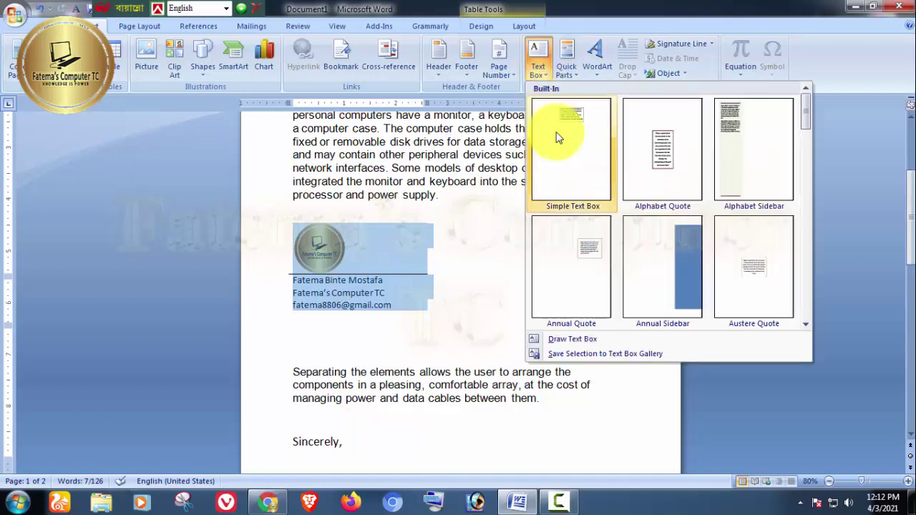
{"action": "left_click", "coordinate": [574, 355]}
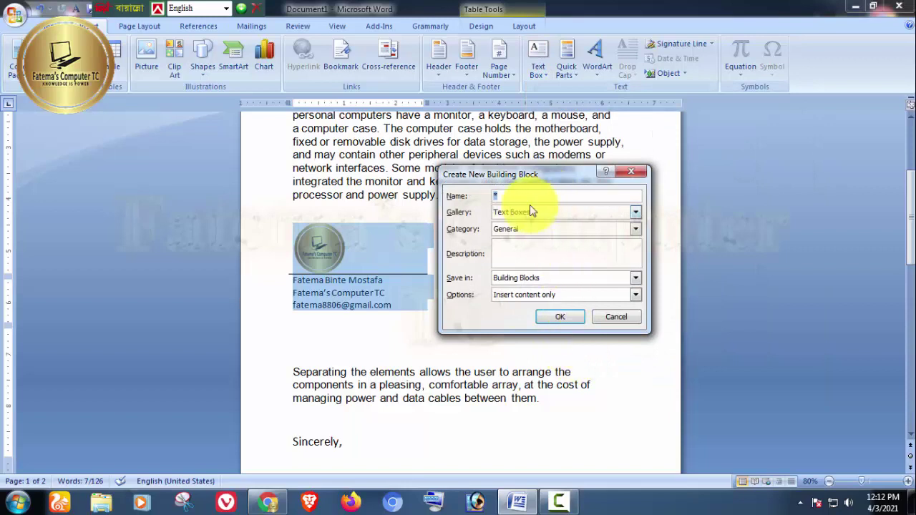
Name the new building block, set its category to Built-In, and save it.
{"action": "left_click", "coordinate": [522, 196]}
{"action": "type", "text": "Fatema_Sig"}
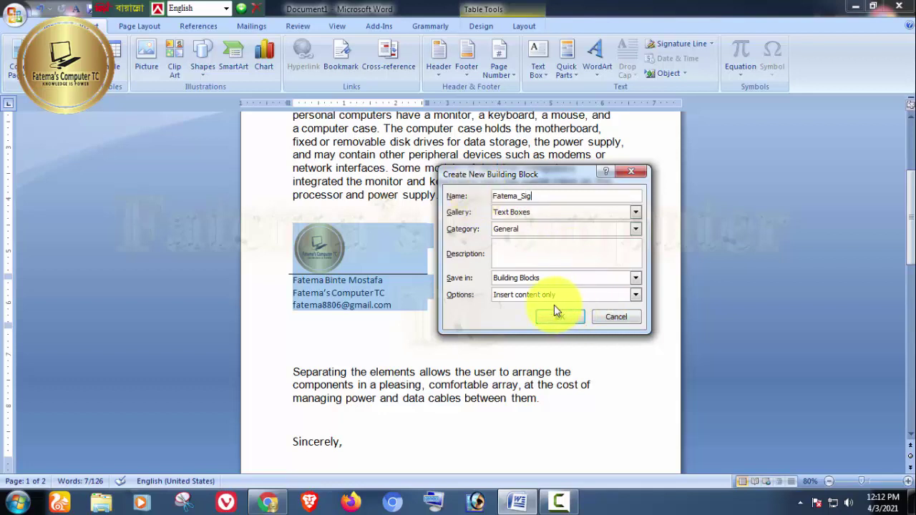
{"action": "left_click", "coordinate": [633, 229]}
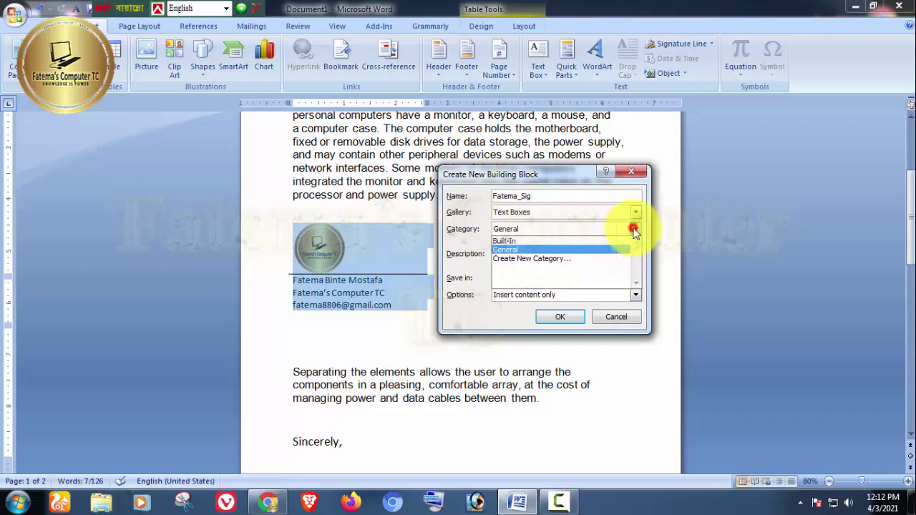
{"action": "left_click", "coordinate": [633, 229]}
{"action": "left_click", "coordinate": [631, 228]}
{"action": "left_click", "coordinate": [606, 241]}
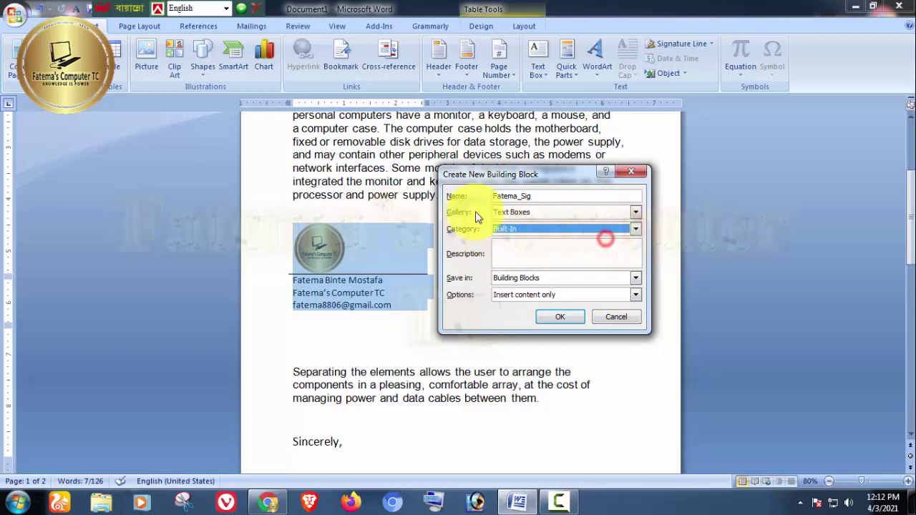
{"action": "left_click", "coordinate": [564, 319]}
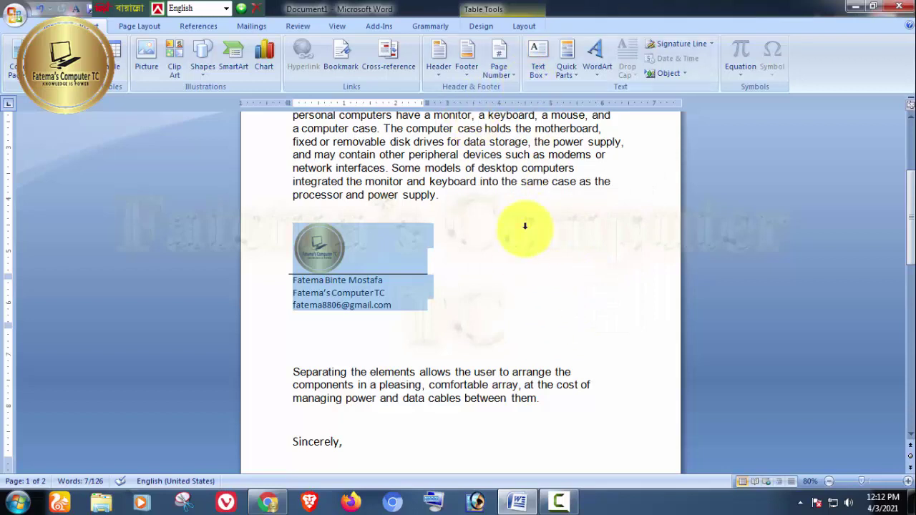
{"action": "left_click", "coordinate": [521, 274]}
Check the text box gallery for the saved signature entry without inserting it.
{"action": "left_click", "coordinate": [440, 331]}
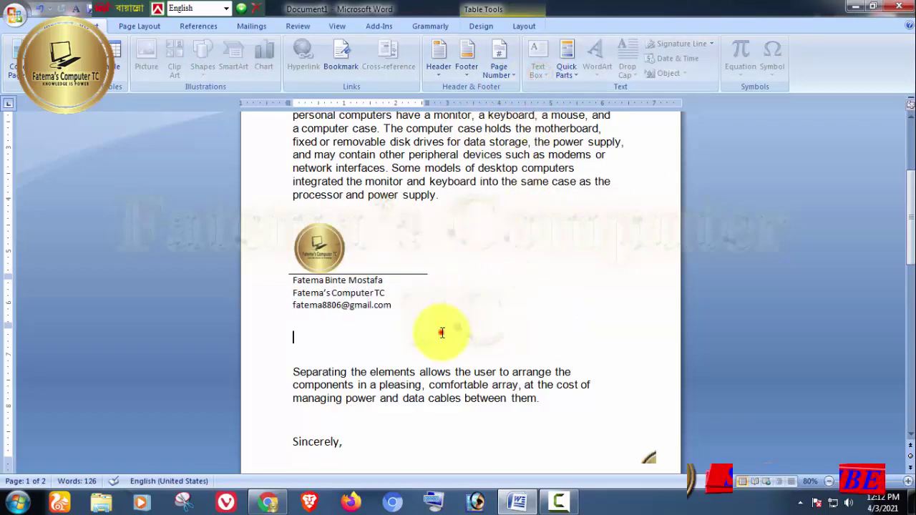
{"action": "left_click", "coordinate": [537, 68]}
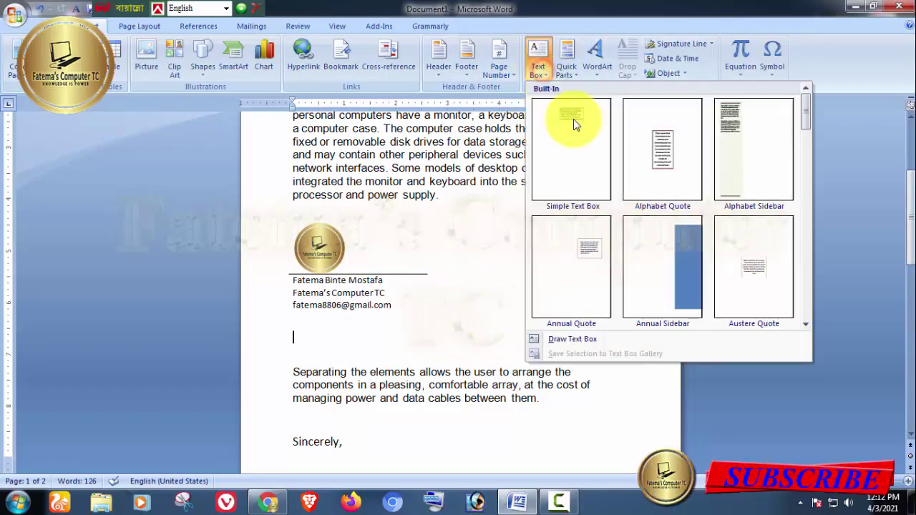
{"action": "scroll", "coordinate": [601, 215], "scroll_direction": "down", "scroll_amount": 2}
{"action": "scroll", "coordinate": [600, 218], "scroll_direction": "down", "scroll_amount": 2}
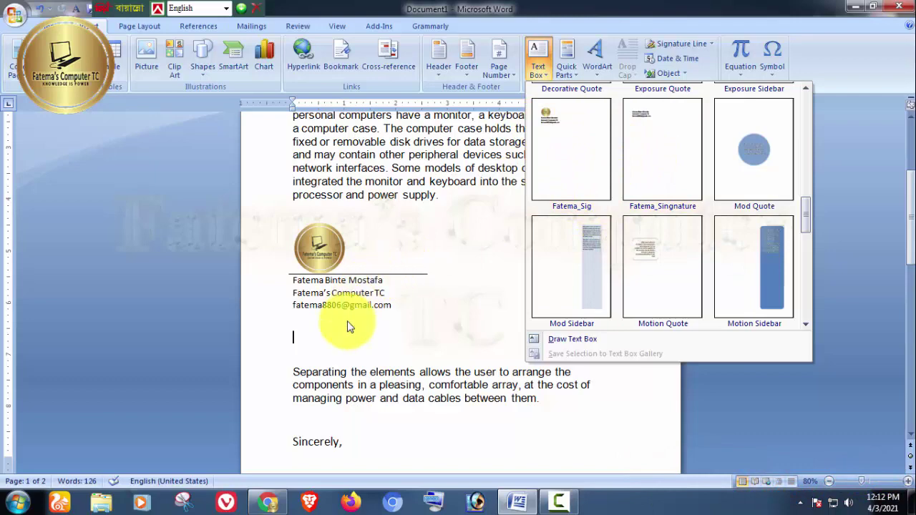
{"action": "left_click", "coordinate": [352, 286]}
Delete the original signature table and its leftover empty table below 'Sincerely,'.
{"action": "left_click", "coordinate": [284, 219]}
{"action": "key", "text": "Delete"}
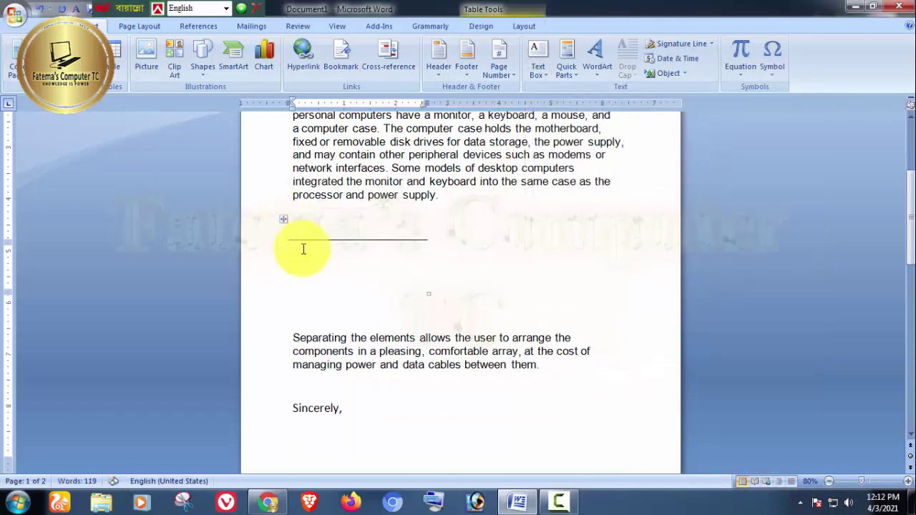
{"action": "scroll", "coordinate": [372, 335], "scroll_direction": "down", "scroll_amount": 3}
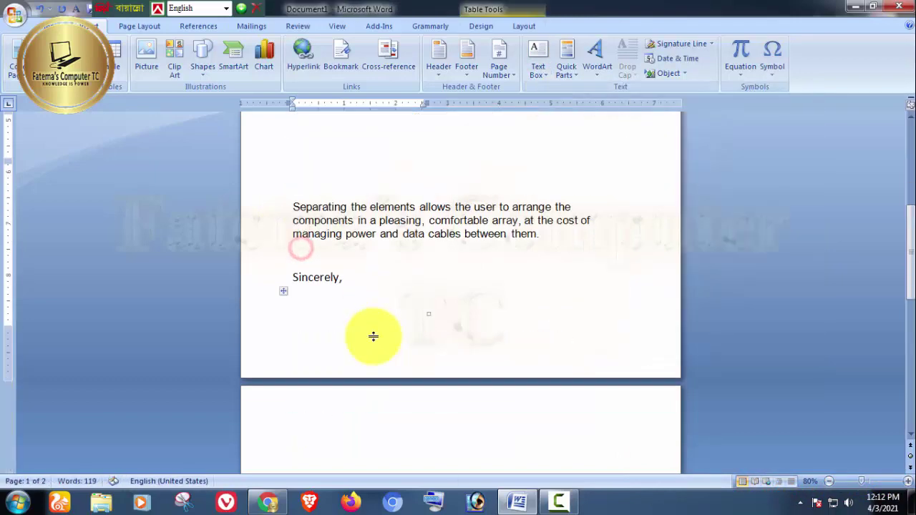
{"action": "left_click", "coordinate": [327, 300]}
{"action": "key", "text": "BackSpace"}
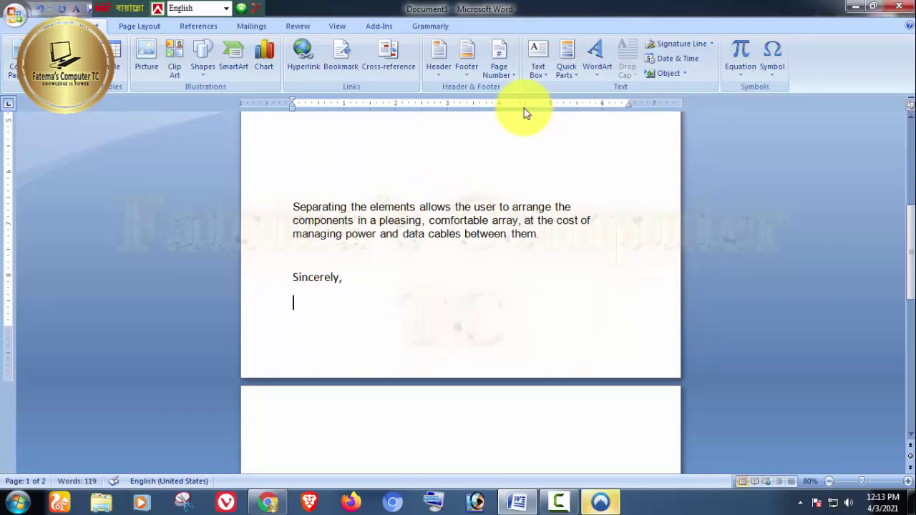
Insert the saved signature building block from the text box gallery below 'Sincerely,'.
{"action": "left_click", "coordinate": [539, 76]}
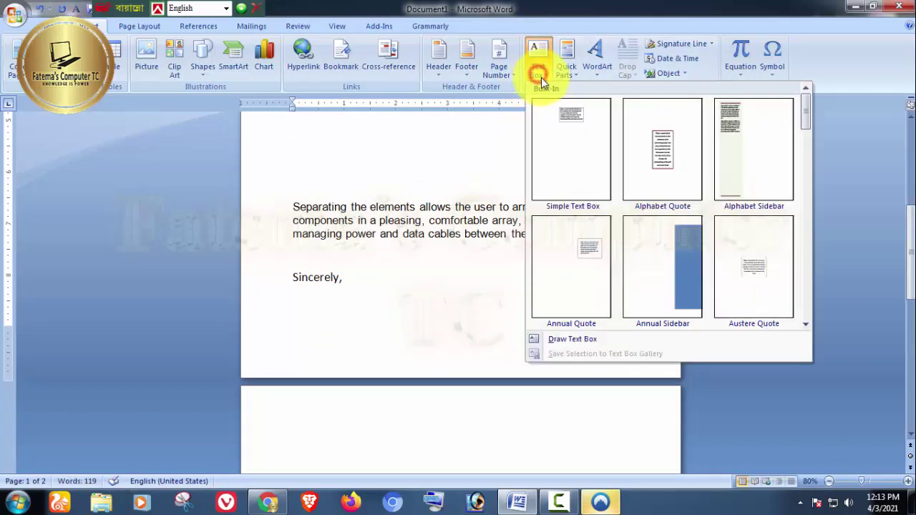
{"action": "scroll", "coordinate": [606, 224], "scroll_direction": "down", "scroll_amount": 3}
{"action": "scroll", "coordinate": [605, 224], "scroll_direction": "down", "scroll_amount": 3}
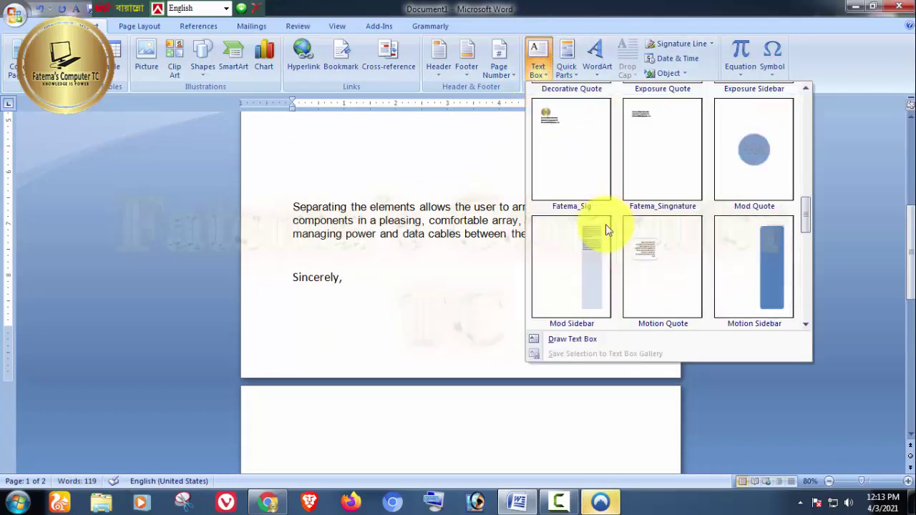
{"action": "left_click", "coordinate": [570, 151]}
{"action": "scroll", "coordinate": [446, 221], "scroll_direction": "up", "scroll_amount": 2}
{"action": "scroll", "coordinate": [337, 207], "scroll_direction": "up", "scroll_amount": 2}
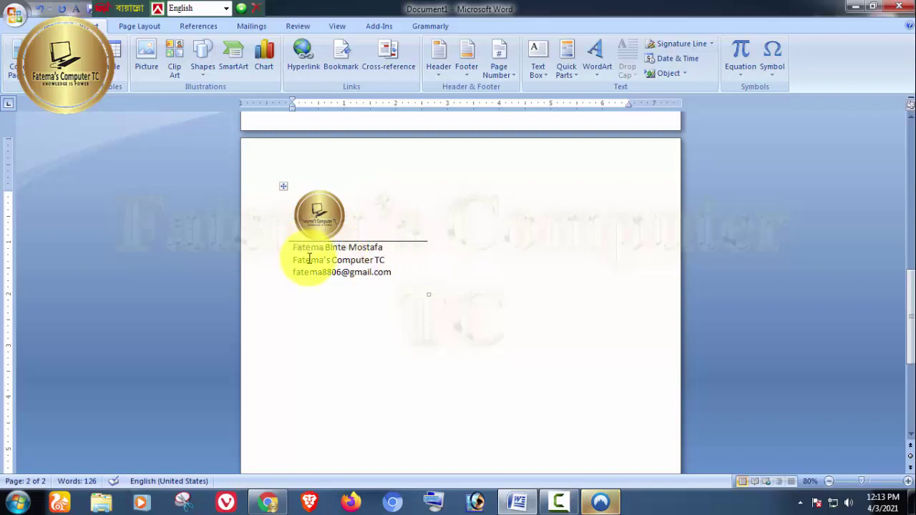
Inspect the reinserted signature, then minimize Word to the desktop.
{"action": "left_click", "coordinate": [347, 231]}
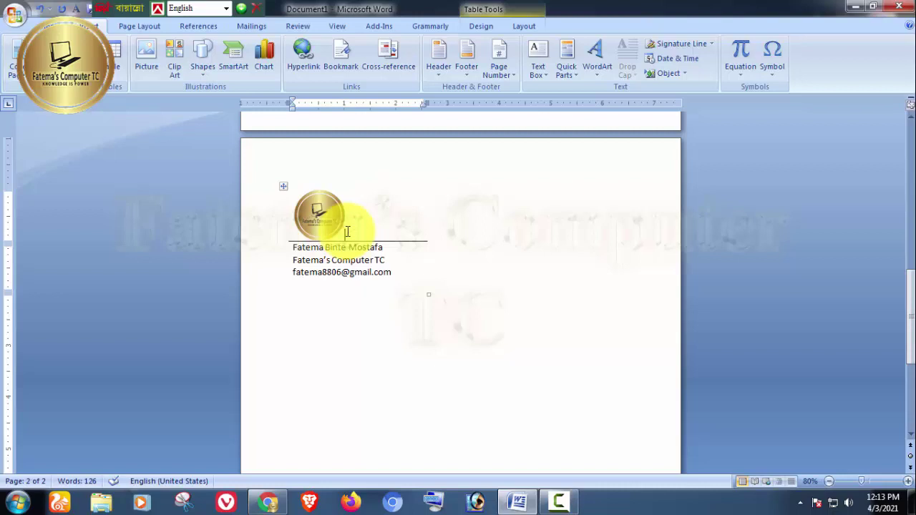
{"action": "left_click", "coordinate": [403, 313]}
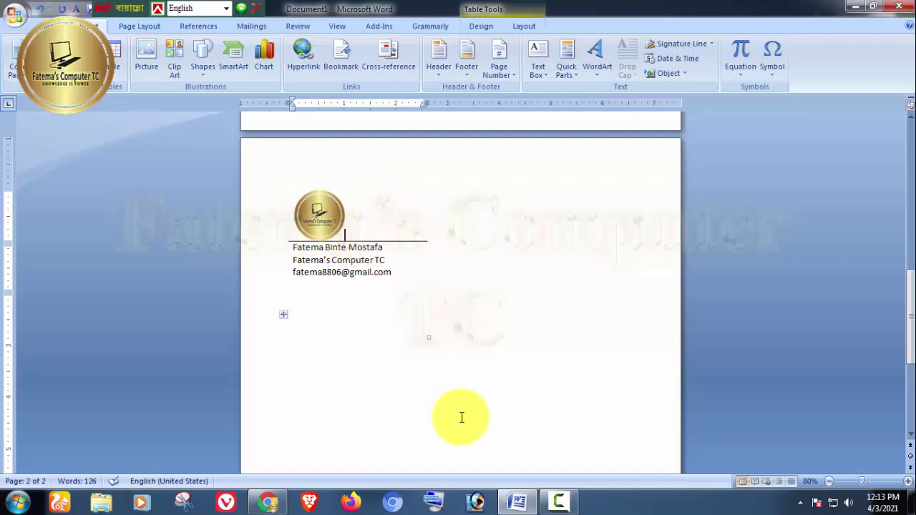
{"action": "left_click", "coordinate": [519, 501]}
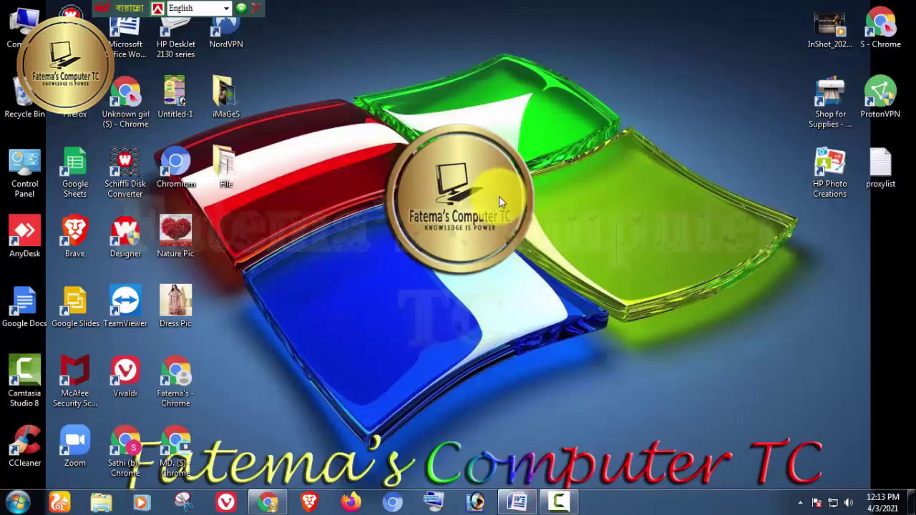